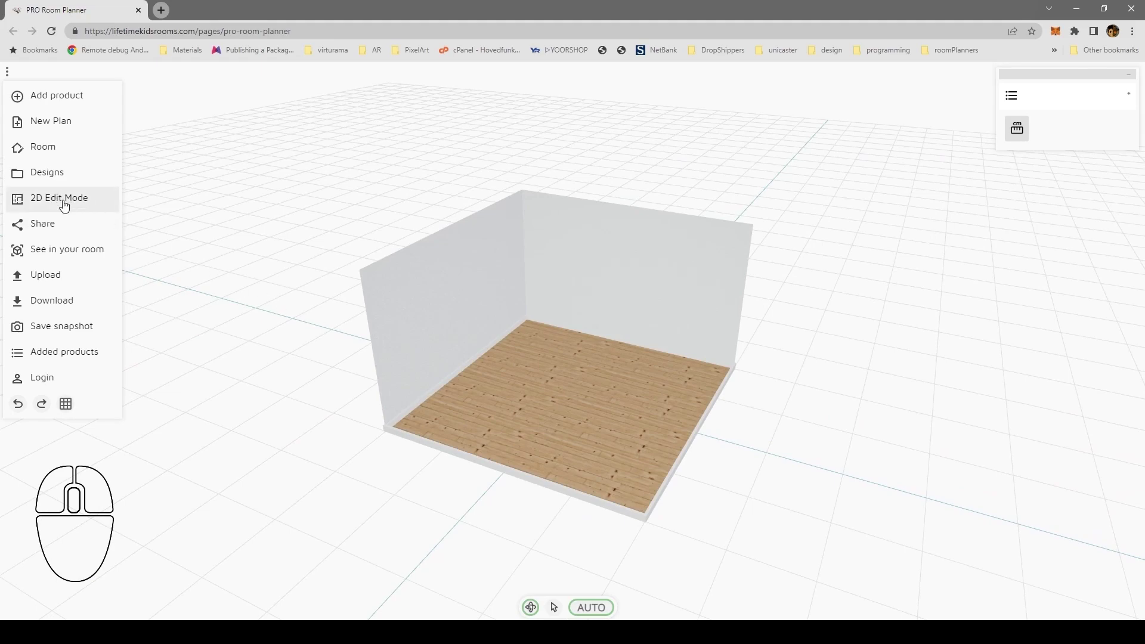
# Step: Add one corner point to the floor plan's right wall and one to its lower wall, each about 145 cm from their shared corner
pyautogui.click(495, 81)
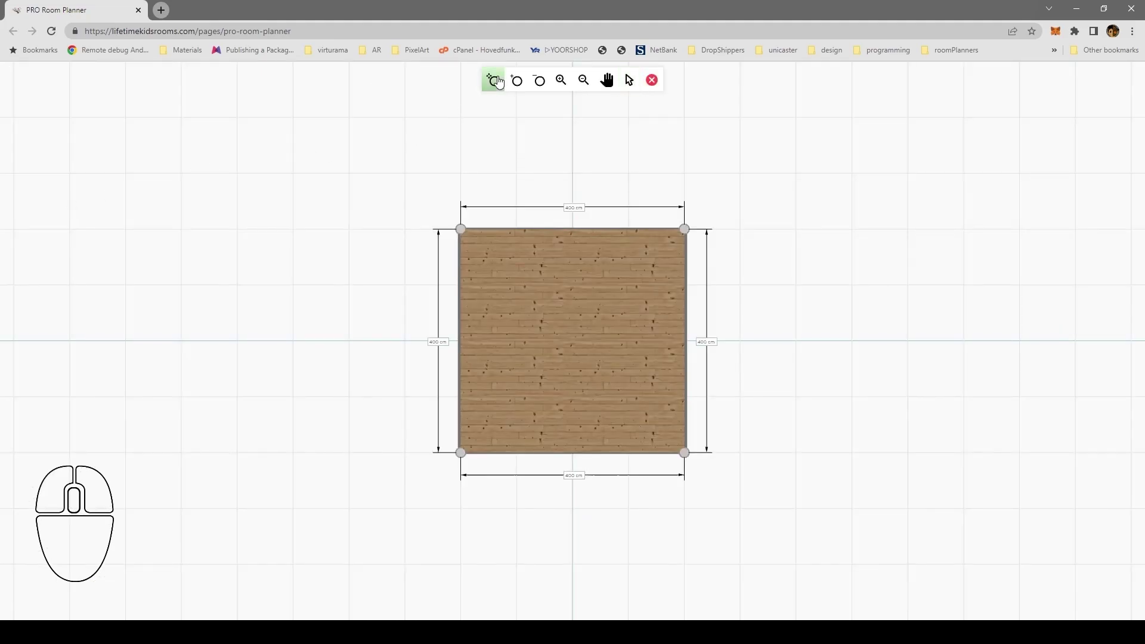
pyautogui.click(522, 84)
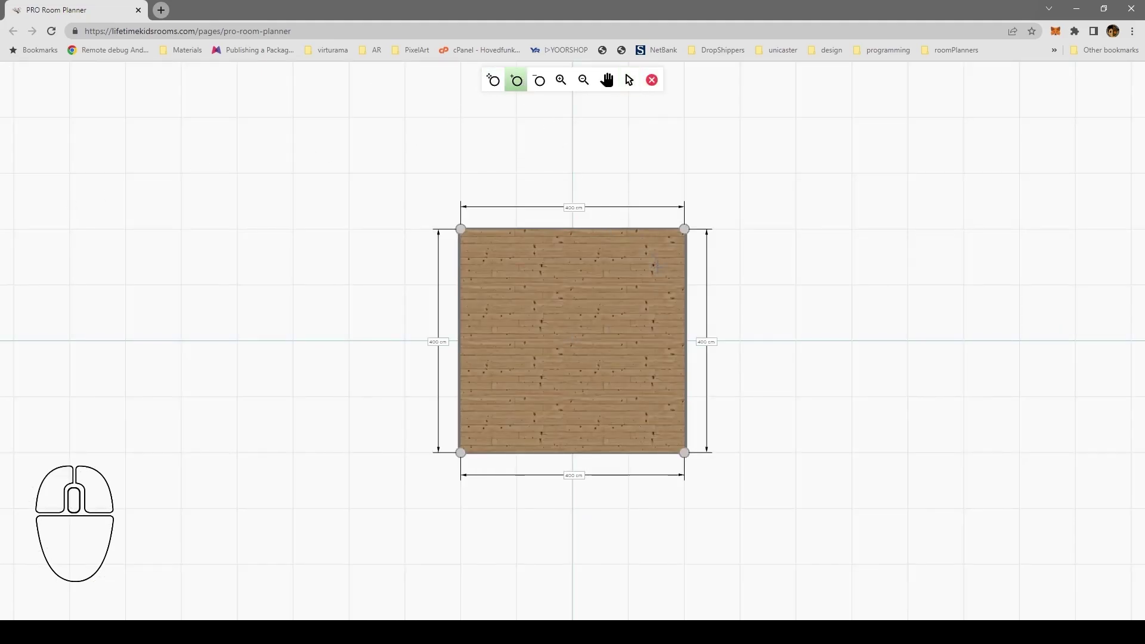
pyautogui.click(686, 370)
pyautogui.click(604, 451)
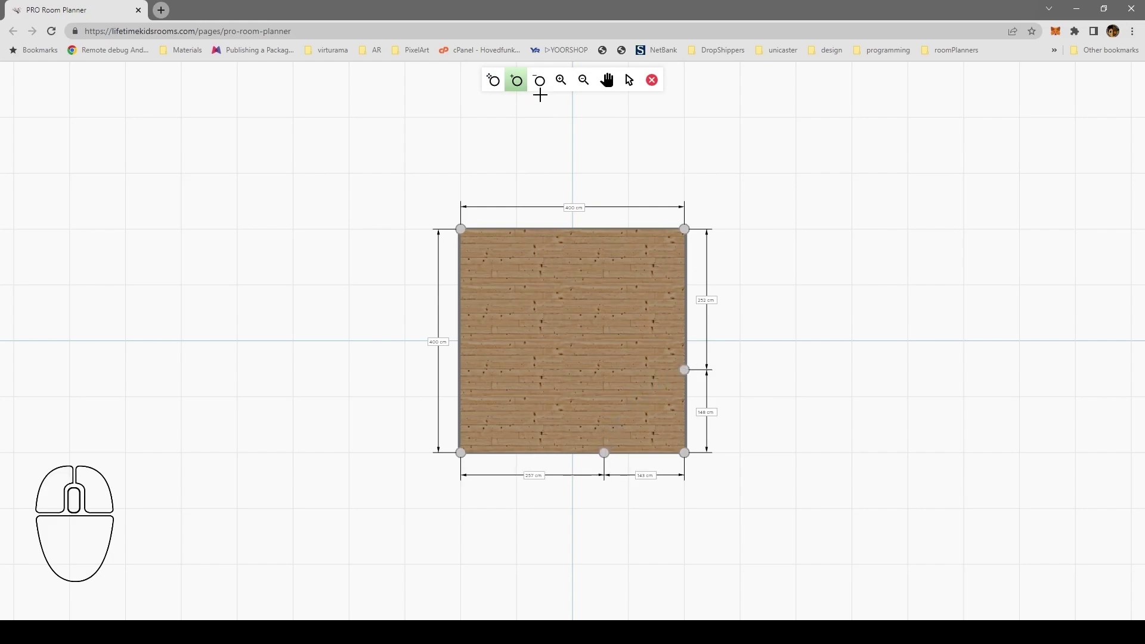
# Step: Shift both new points to 150 cm from the corner and move that corner inward to form a 150 by 150 cm notch
pyautogui.click(493, 81)
pyautogui.moveTo(684, 370); pyautogui.dragTo(683, 368)
pyautogui.moveTo(604, 451); pyautogui.dragTo(600, 452)
pyautogui.moveTo(683, 452); pyautogui.dragTo(608, 373)
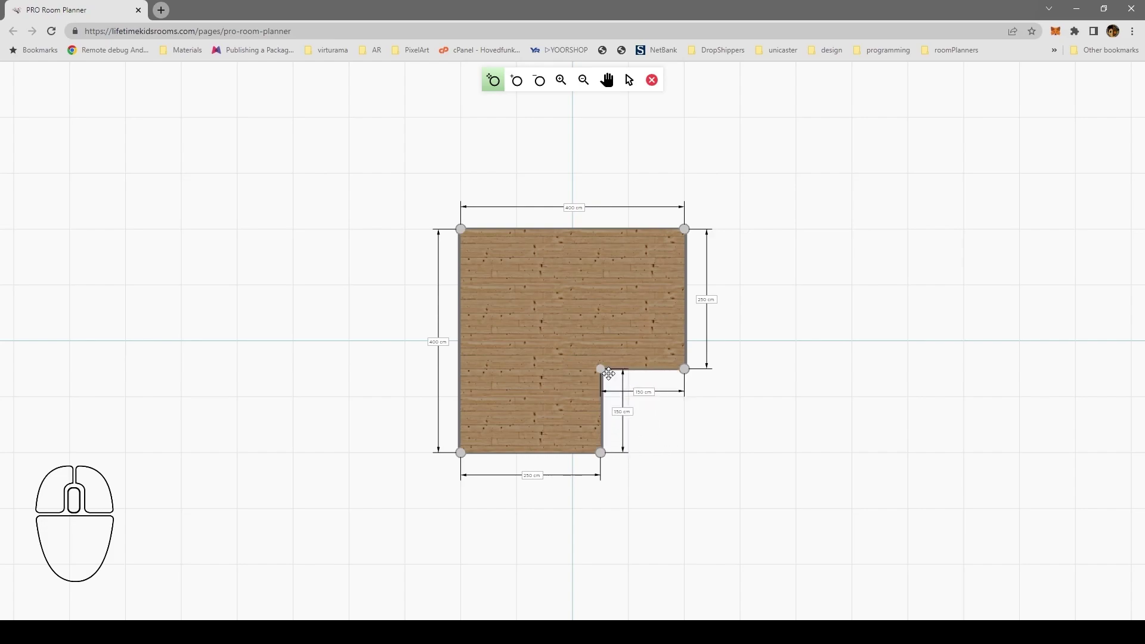
pyautogui.click(652, 80)
# Step: Apply a slanted roof to the room's full-length left wall, the one without the notch
pyautogui.moveTo(478, 143); pyautogui.dragTo(407, 314)
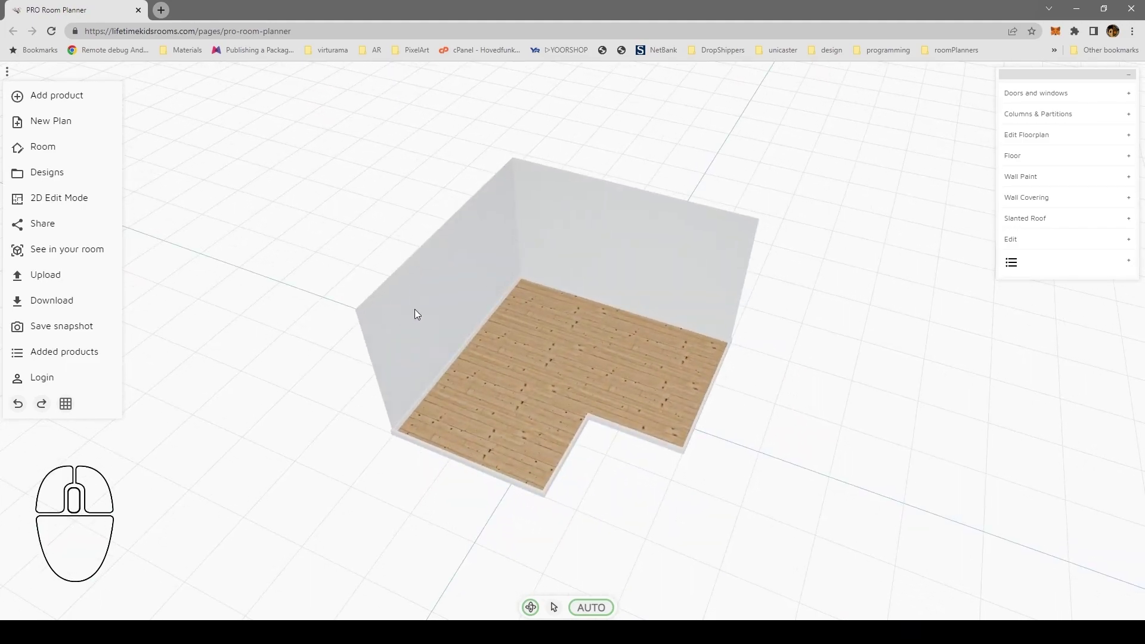
pyautogui.click(1030, 220)
pyautogui.click(1033, 248)
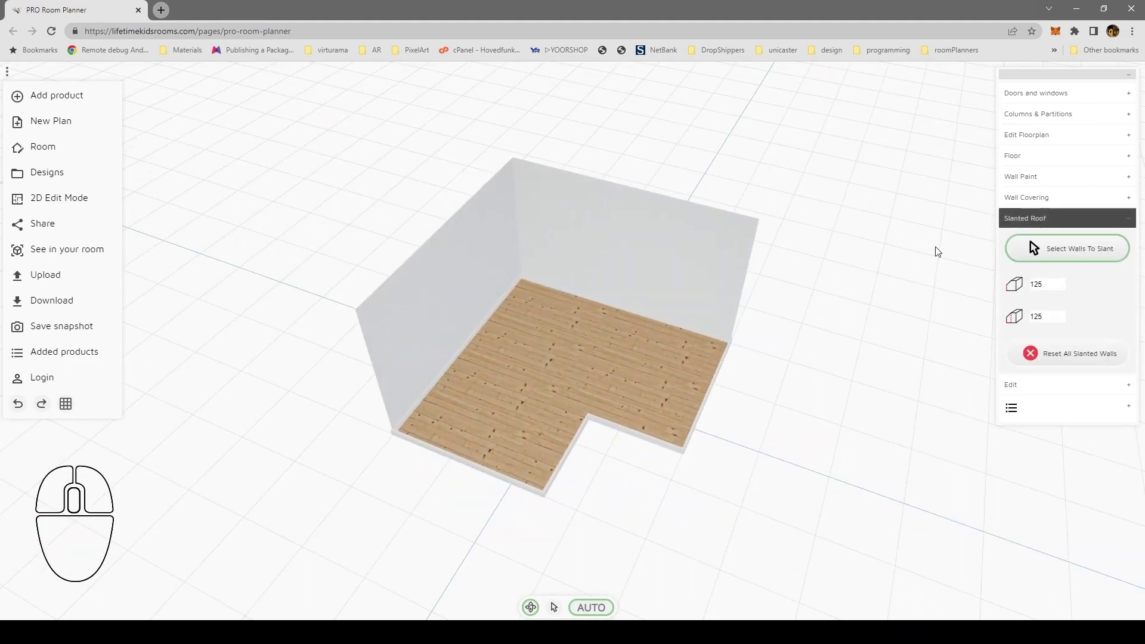
pyautogui.click(465, 288)
# Step: Examine the room with its slanted wall from different angles and distances
pyautogui.moveTo(859, 327); pyautogui.dragTo(276, 295)
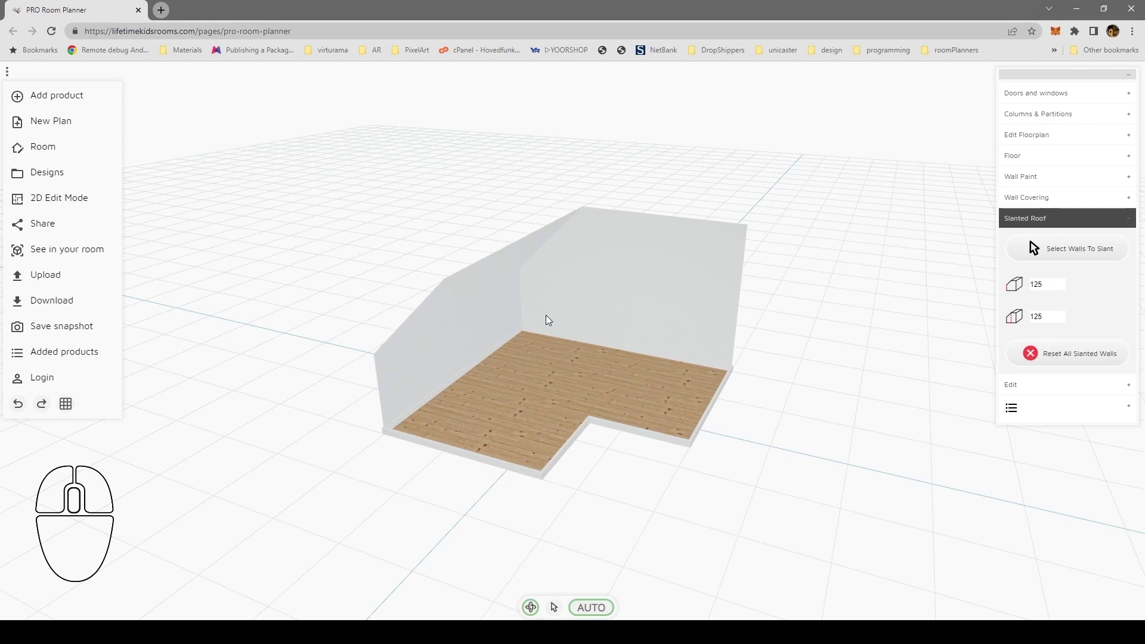
pyautogui.moveTo(545, 315)
pyautogui.mouseDown(button='right')
pyautogui.moveTo(315, 313)
pyautogui.moveTo(723, 324)
pyautogui.moveTo(564, 324)
pyautogui.mouseUp(button='right')
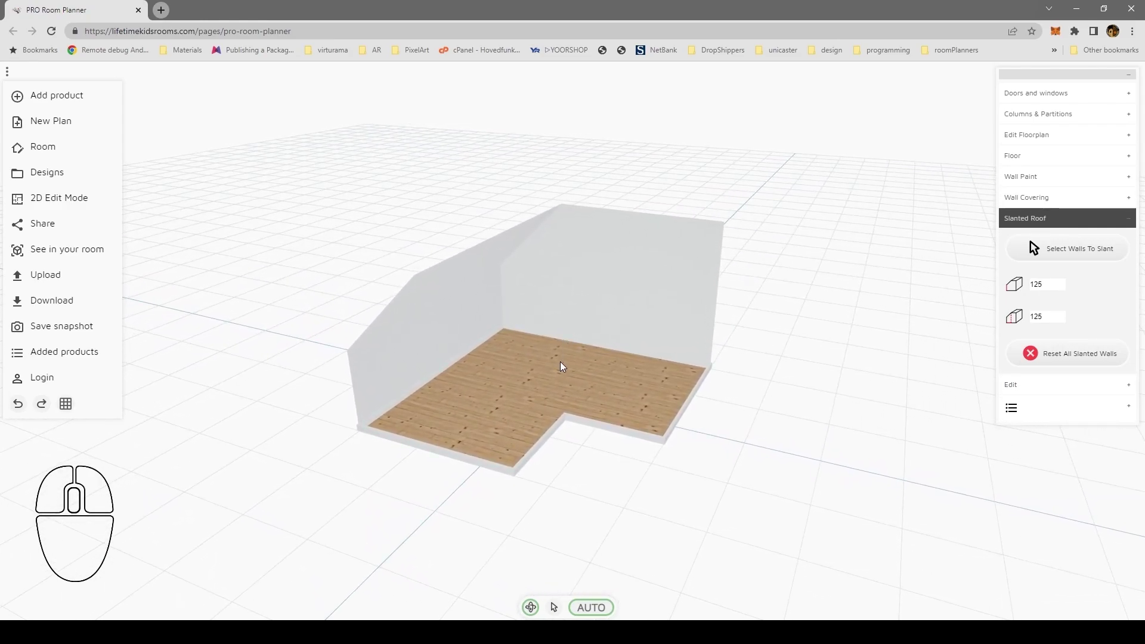
pyautogui.scroll(5, 560, 361)
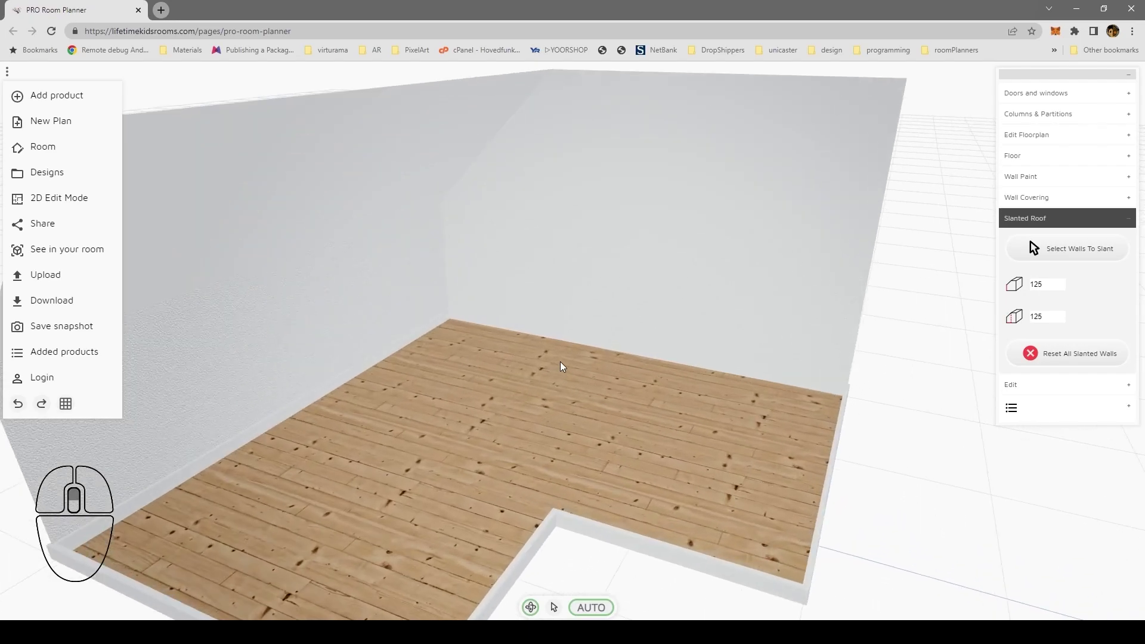
pyautogui.scroll(6, 560, 362)
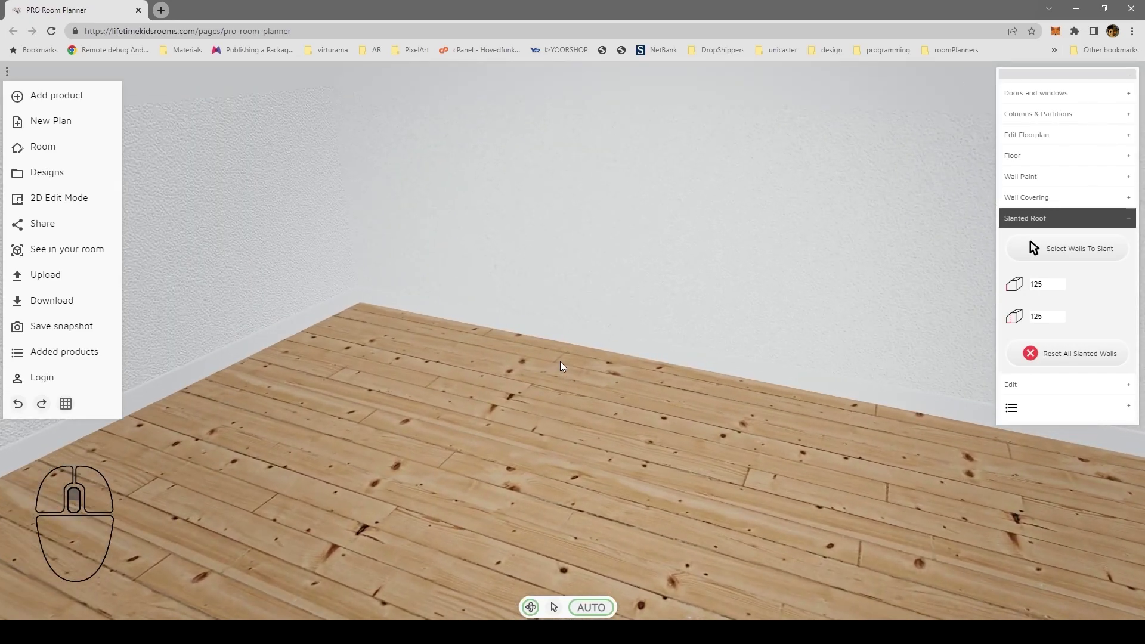
pyautogui.scroll(-10, 560, 361)
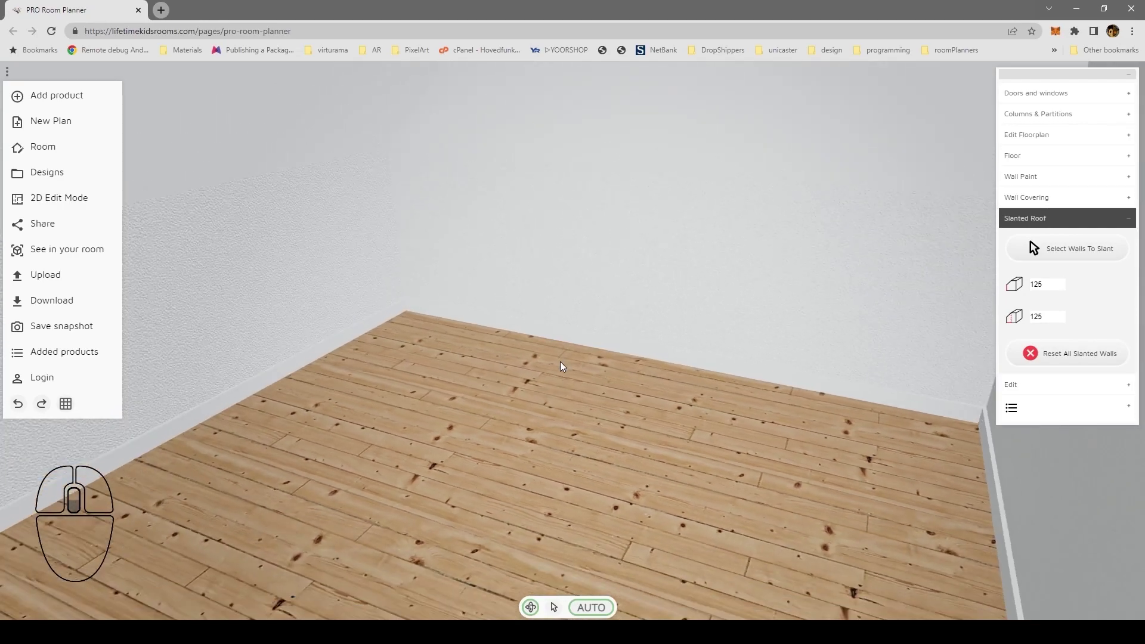
pyautogui.scroll(-3, 560, 361)
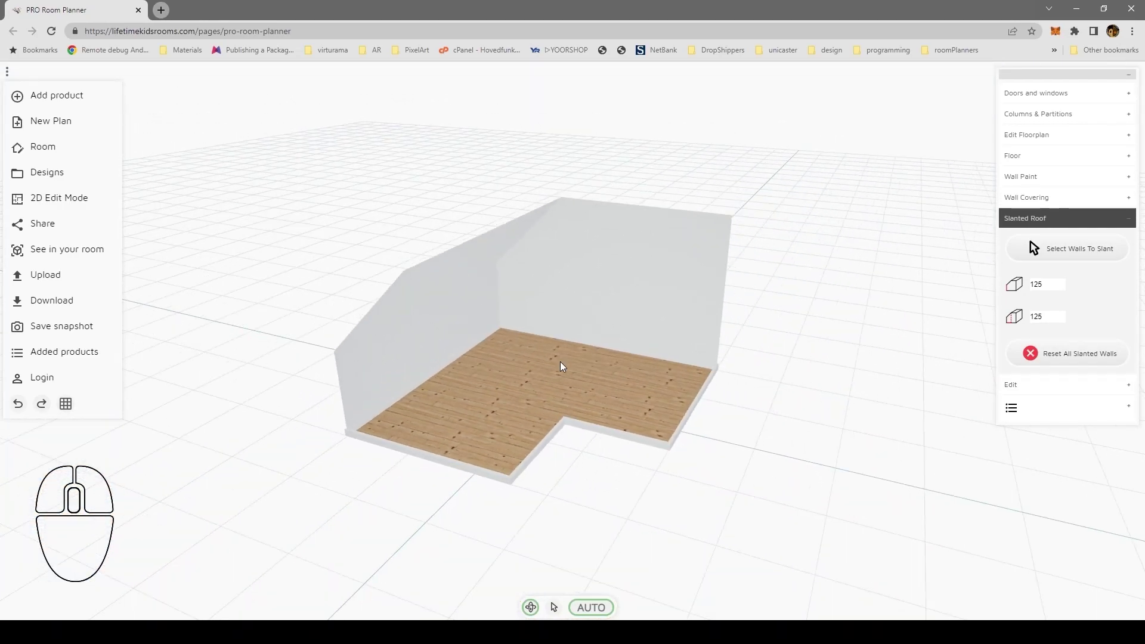
pyautogui.scroll(5, 560, 361)
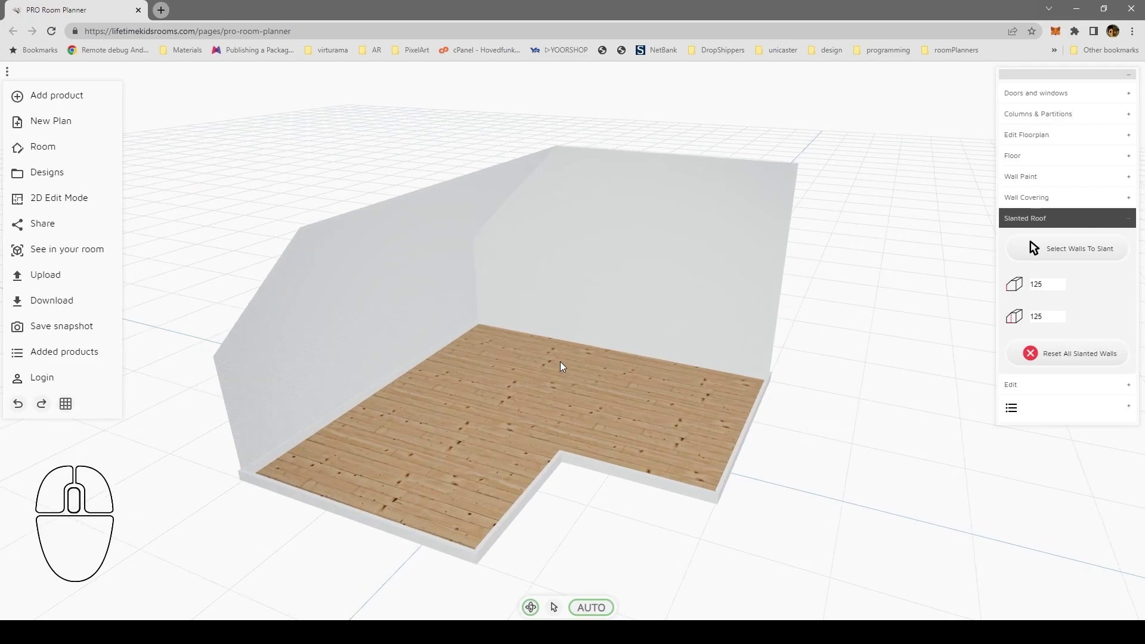
# Step: Place a standard door on the short notch wall facing the room and swing it open into the room
pyautogui.moveTo(672, 362); pyautogui.dragTo(64, 352)
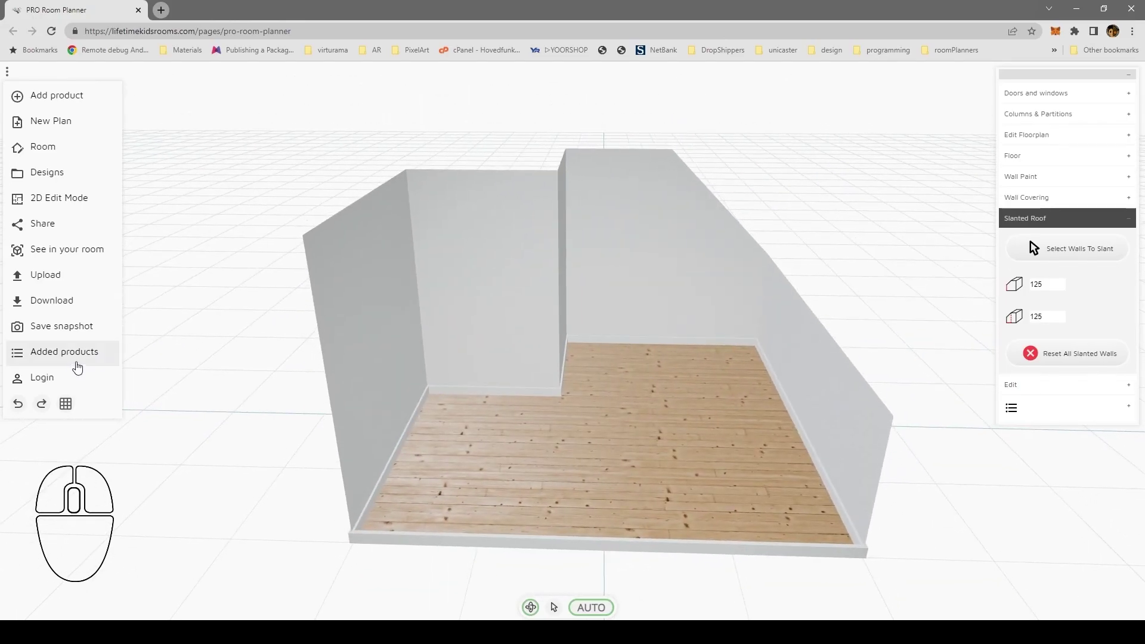
pyautogui.click(1076, 93)
pyautogui.moveTo(1086, 231); pyautogui.dragTo(502, 360)
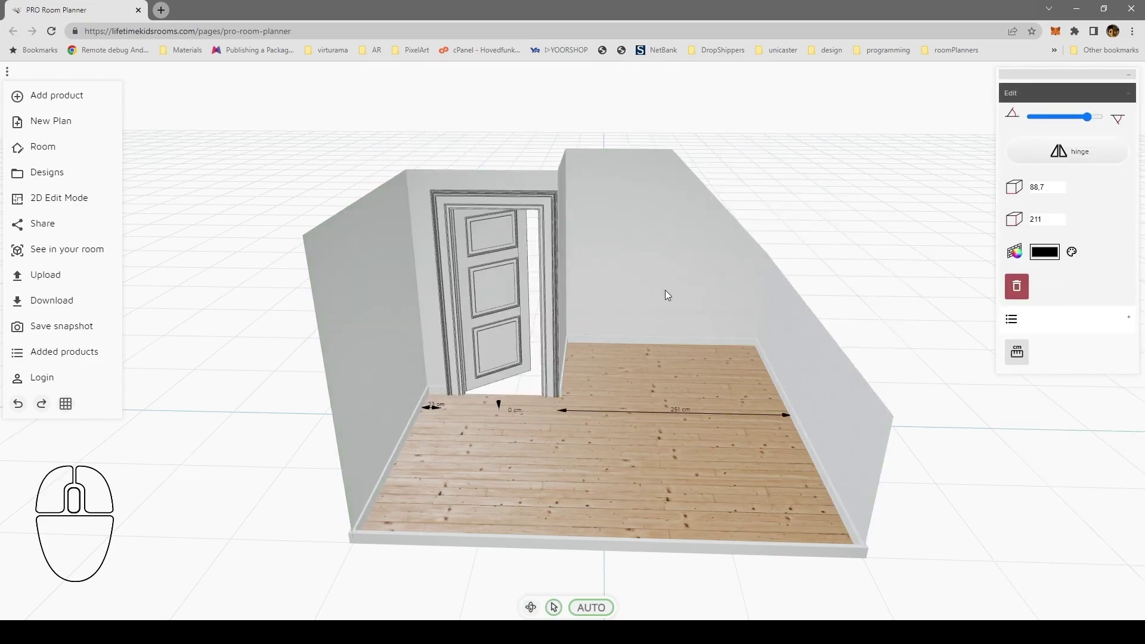
pyautogui.moveTo(1091, 119); pyautogui.dragTo(1037, 126)
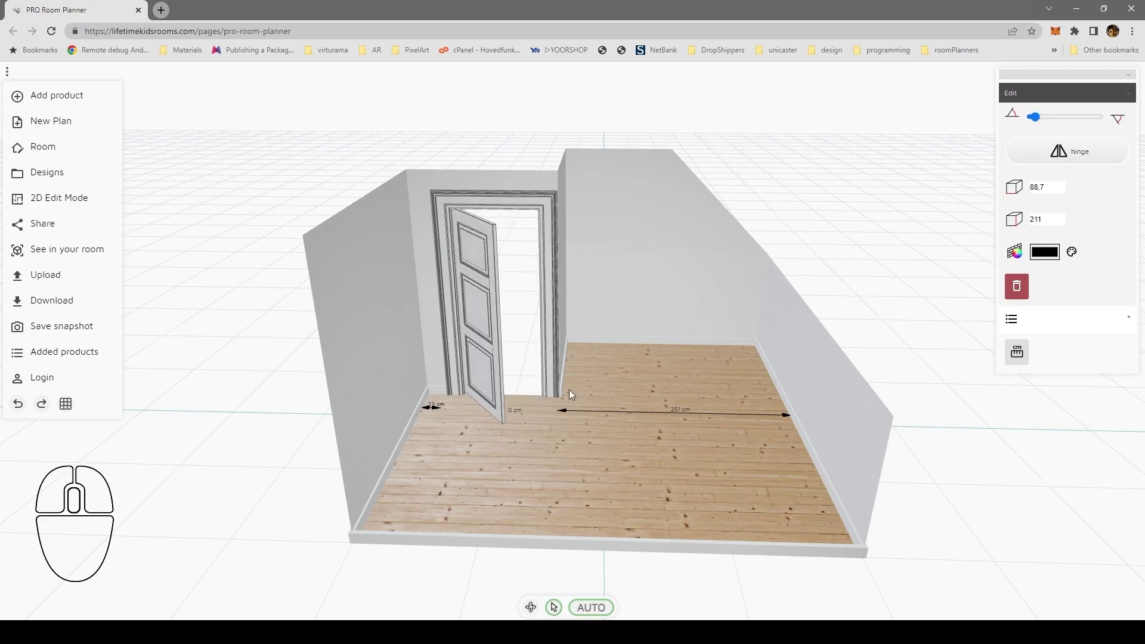
# Step: Set the door's distance from the adjacent side wall to 10 cm and deselect the door
pyautogui.click(433, 406)
pyautogui.write('10')
pyautogui.press('Return')
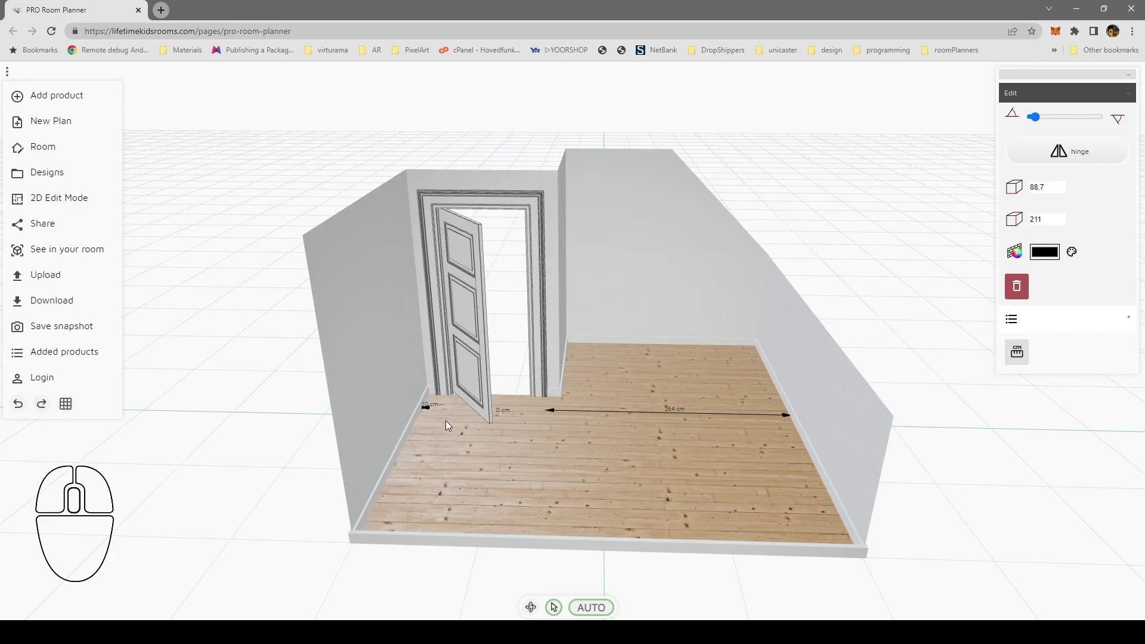
pyautogui.click(494, 125)
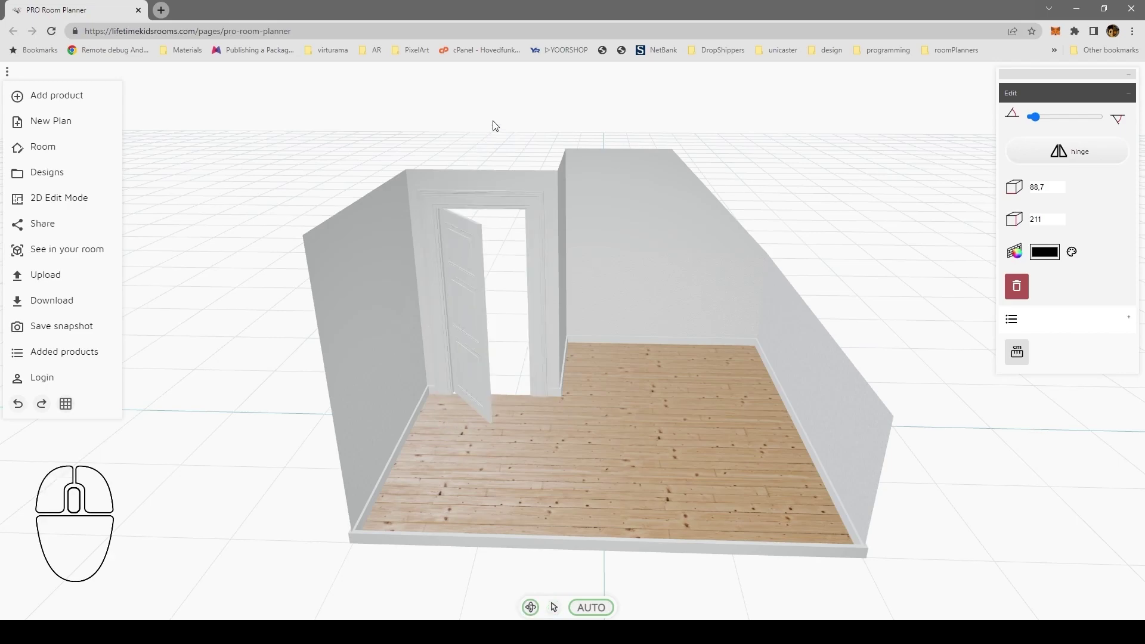
# Step: Place a window1 window on the straight wall opposite the door
pyautogui.moveTo(488, 131); pyautogui.dragTo(848, 161)
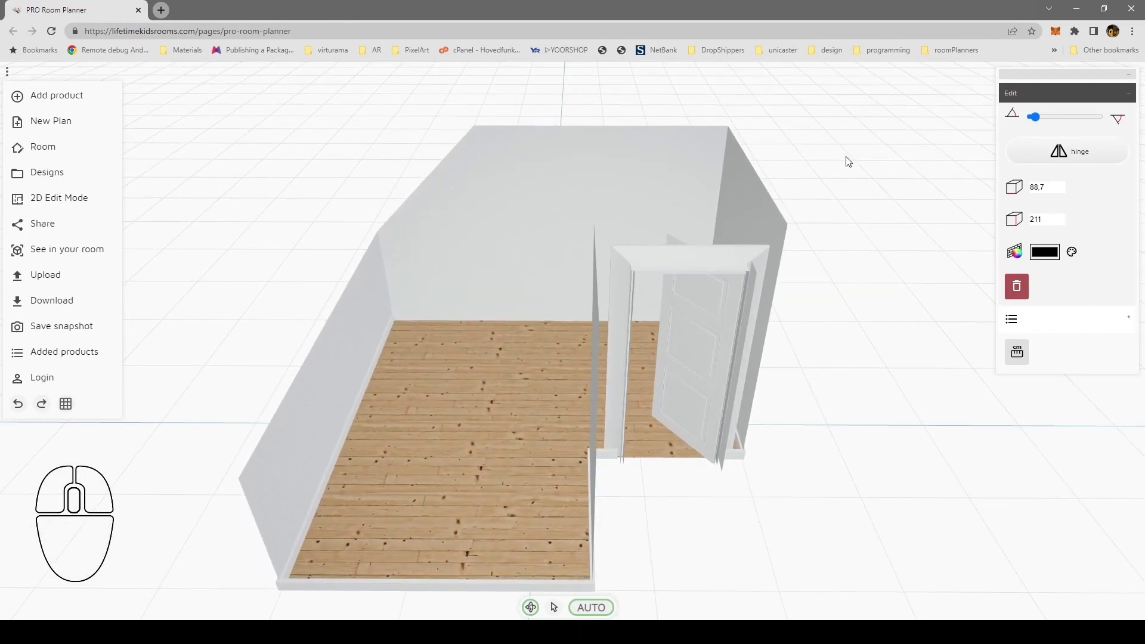
pyautogui.click(62, 153)
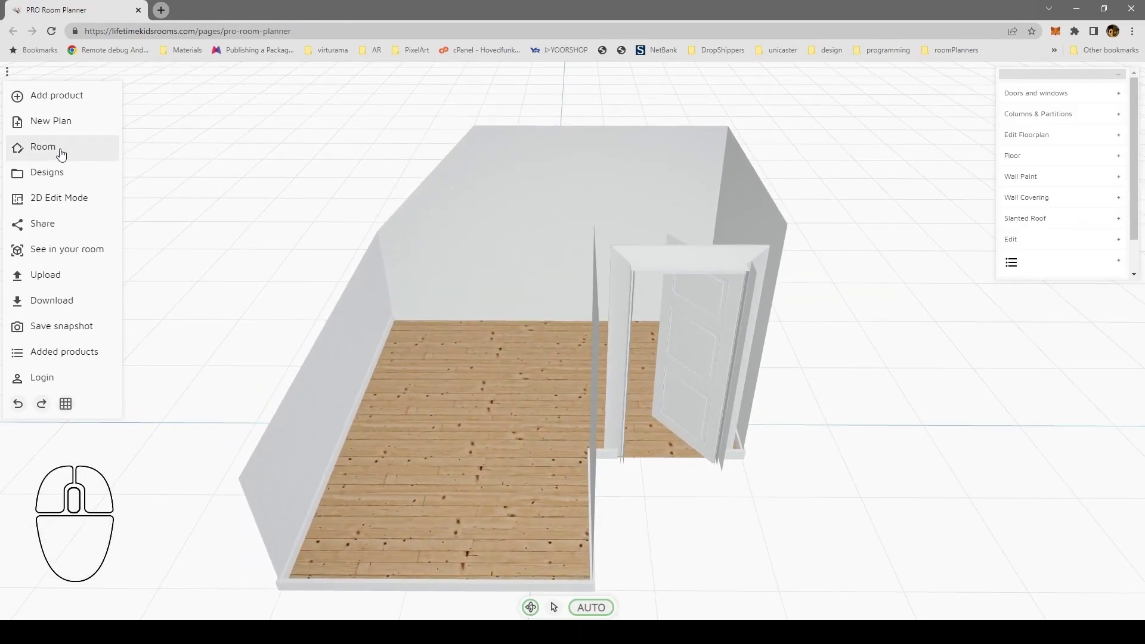
pyautogui.click(1037, 93)
pyautogui.click(1037, 141)
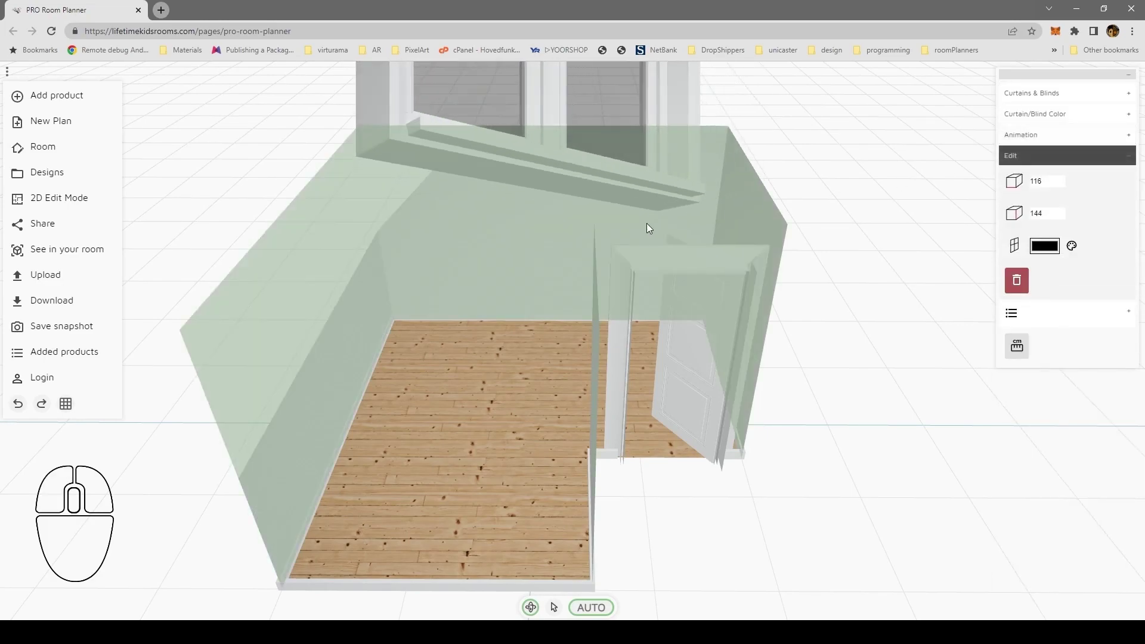
pyautogui.click(621, 220)
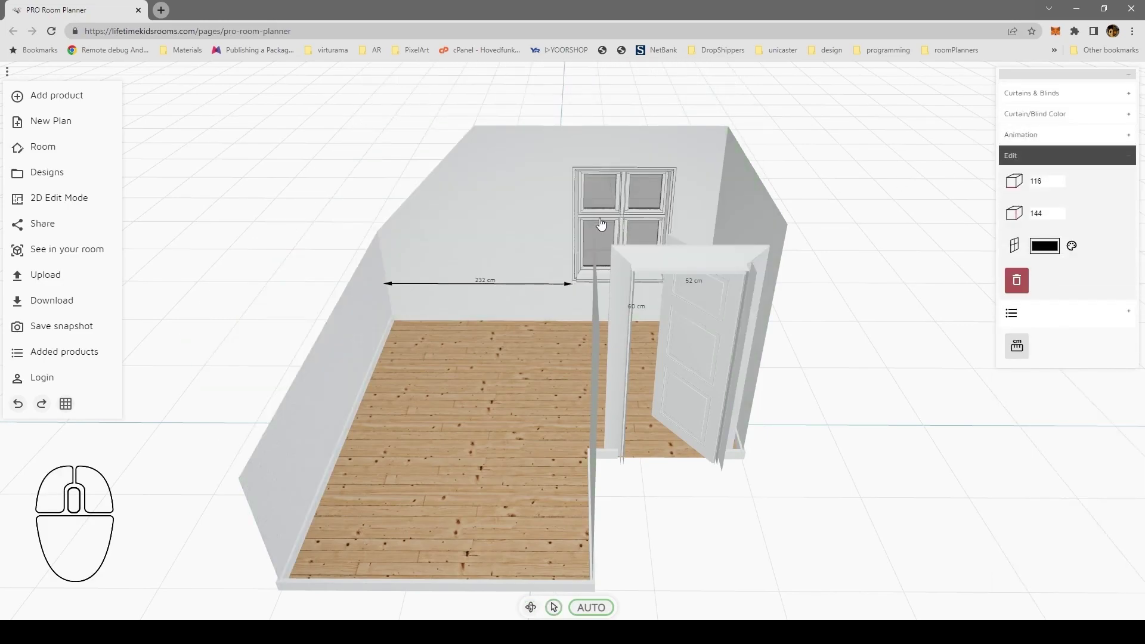
# Step: Set the window's distance from the slanted wall to 200 cm and its width to 162 cm
pyautogui.click(484, 285)
pyautogui.write('200')
pyautogui.press('Return')
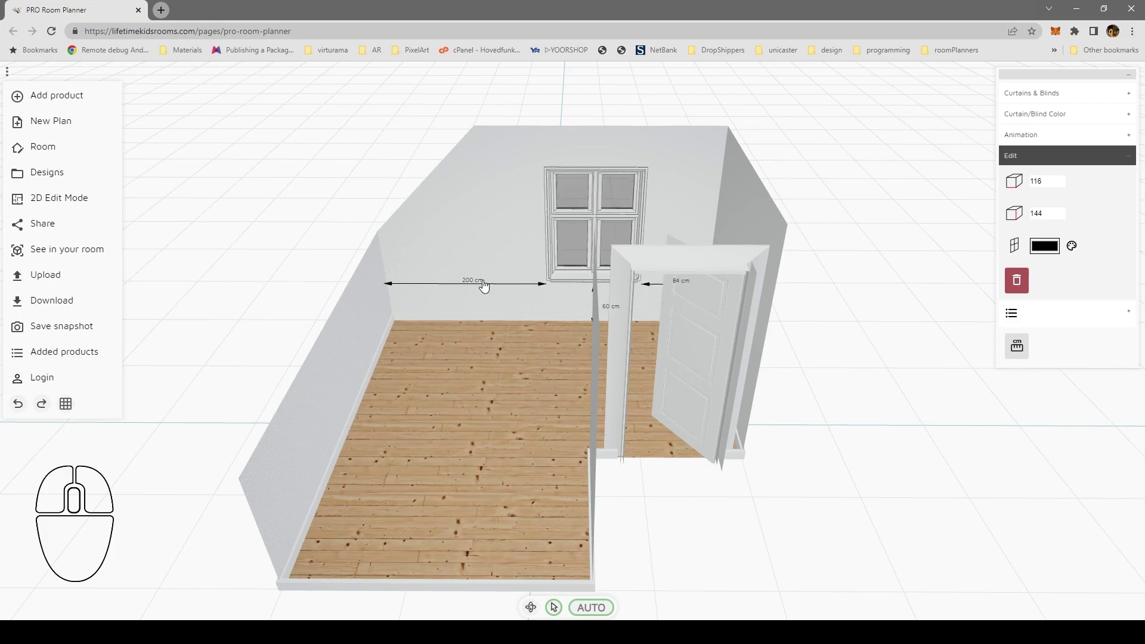
pyautogui.moveTo(1061, 180); pyautogui.dragTo(1061, 180)
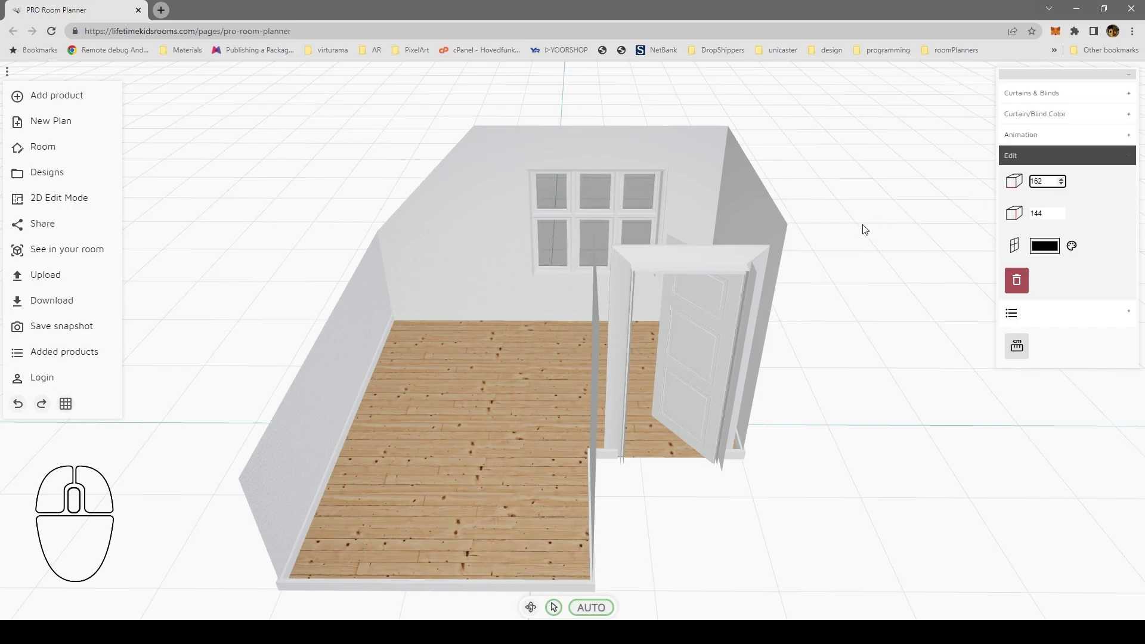
# Step: Place a roof window on the slanted part of the wall, near the corner with the window wall
pyautogui.moveTo(865, 229); pyautogui.dragTo(666, 218)
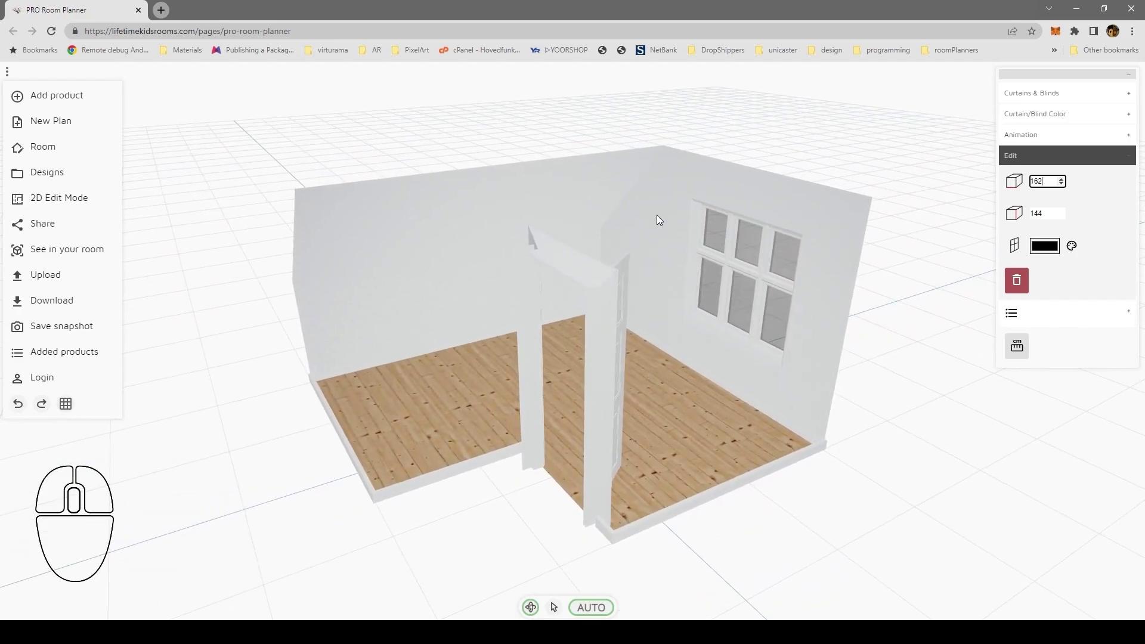
pyautogui.click(64, 149)
pyautogui.click(1076, 101)
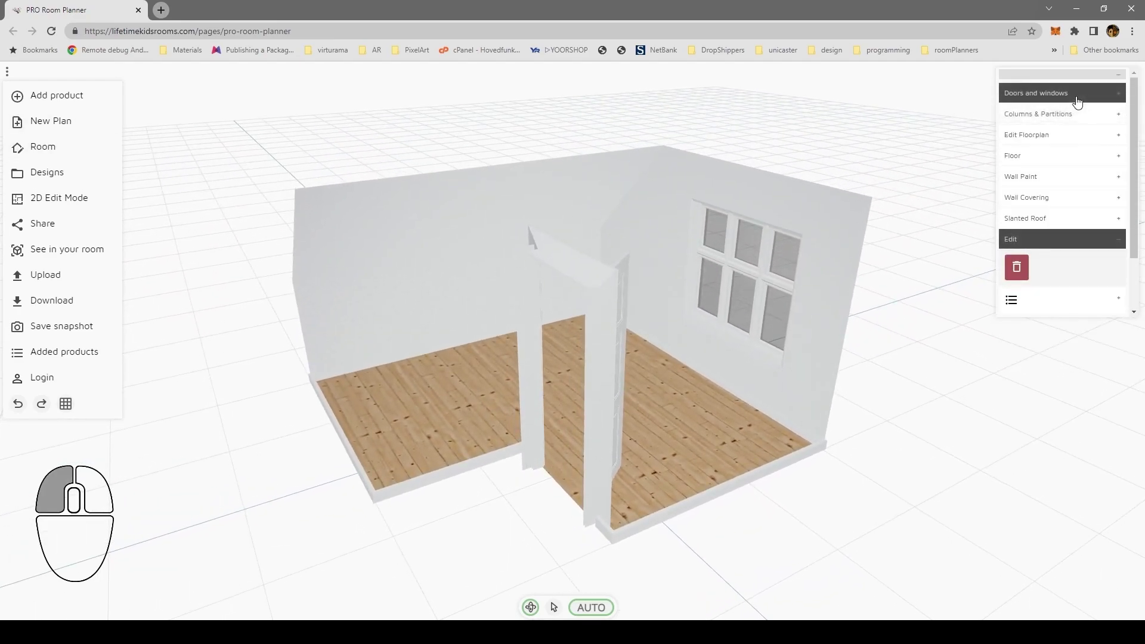
pyautogui.click(1028, 217)
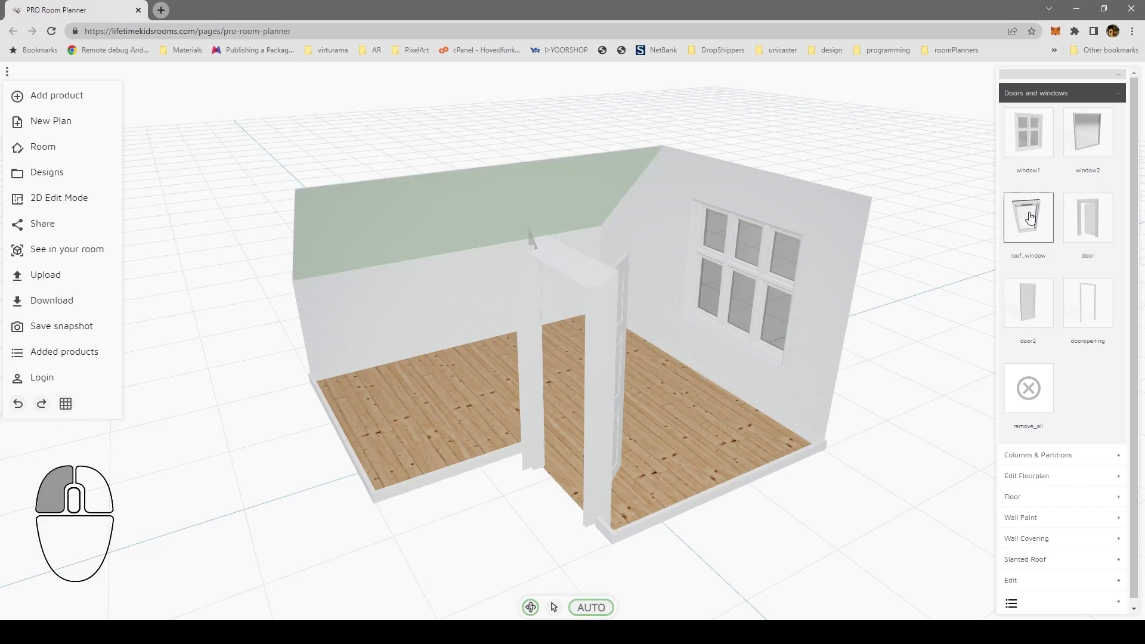
pyautogui.click(571, 232)
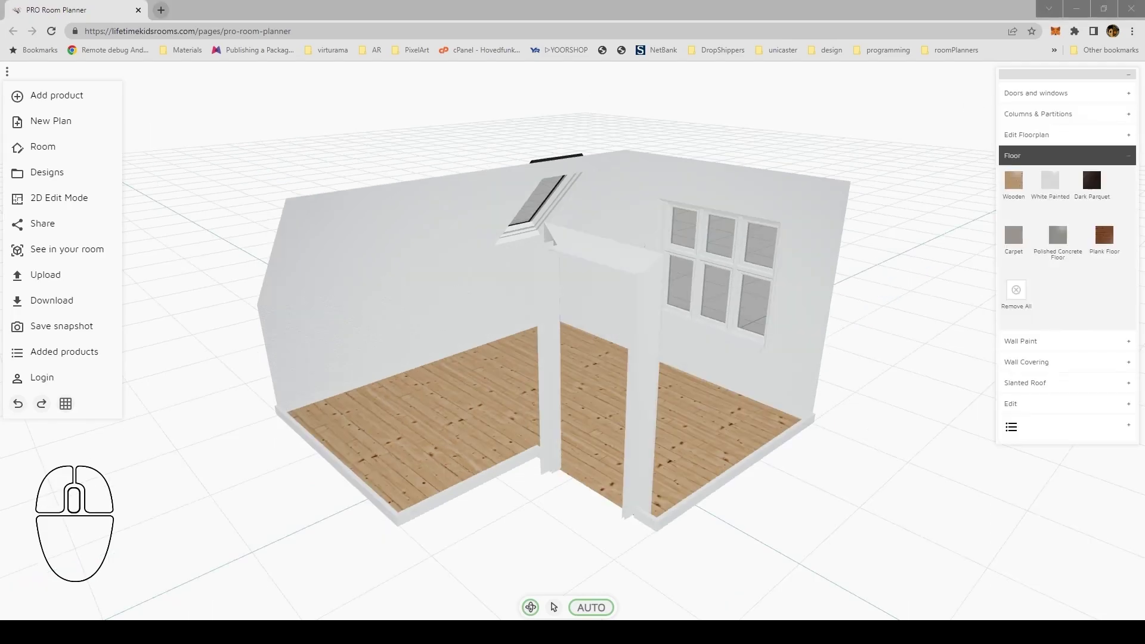
# Step: Add the first cabin bed with a slide and position it against the slanted wall beneath the roof window
pyautogui.click(95, 96)
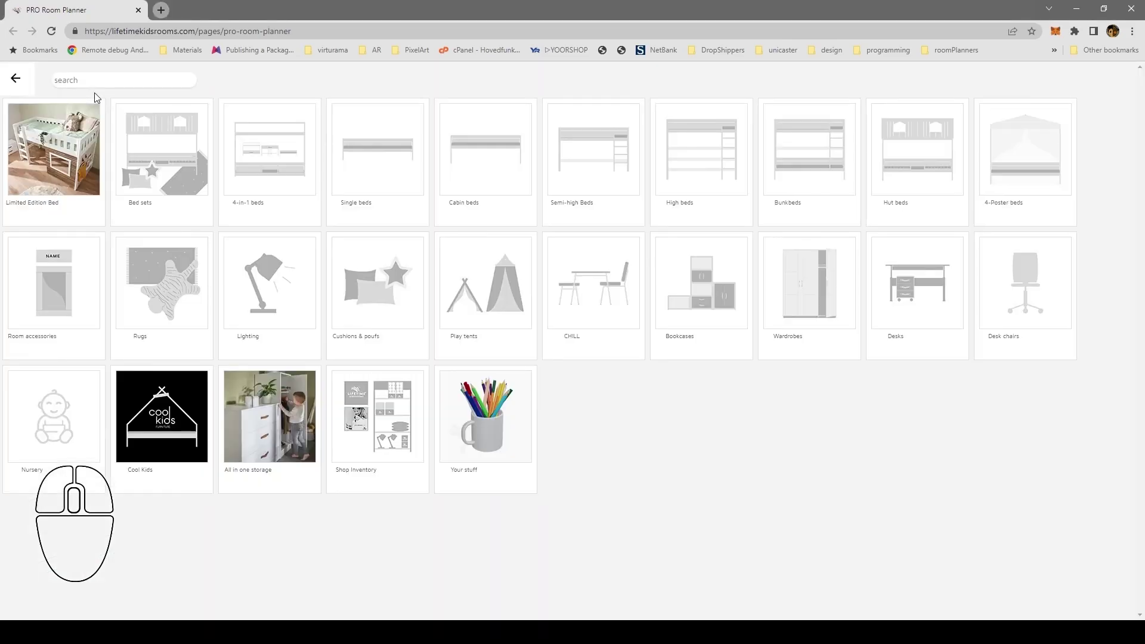
pyautogui.click(503, 164)
pyautogui.click(32, 134)
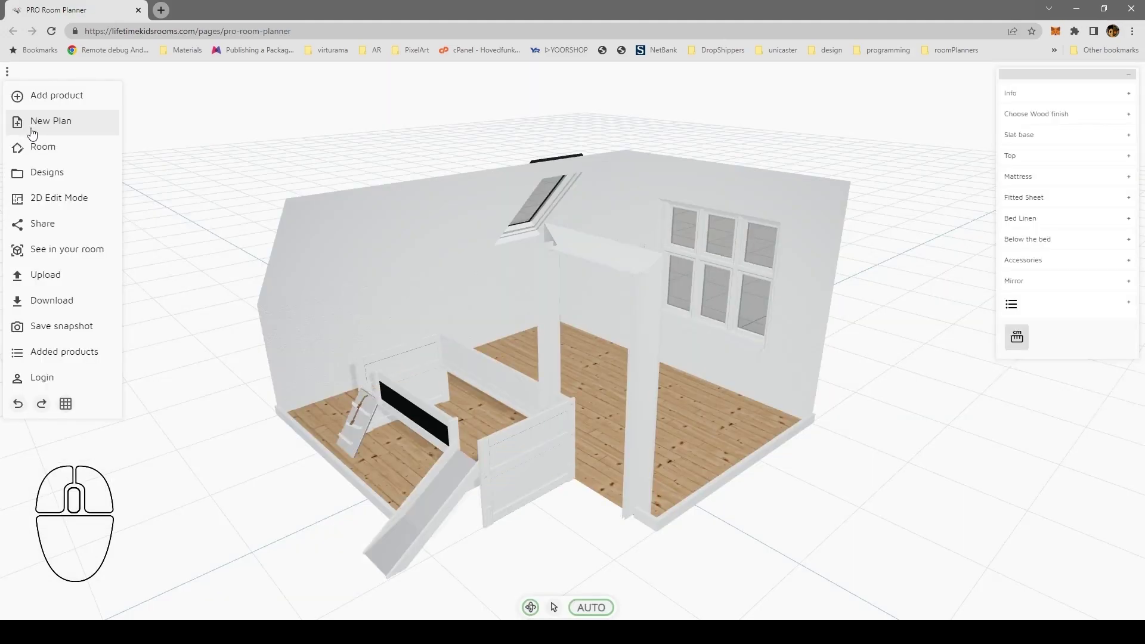
pyautogui.moveTo(427, 417); pyautogui.dragTo(491, 339)
# Step: Give the cabin bed a Whitewash wood finish and choose the 6101C slat base
pyautogui.moveTo(715, 441); pyautogui.dragTo(794, 475)
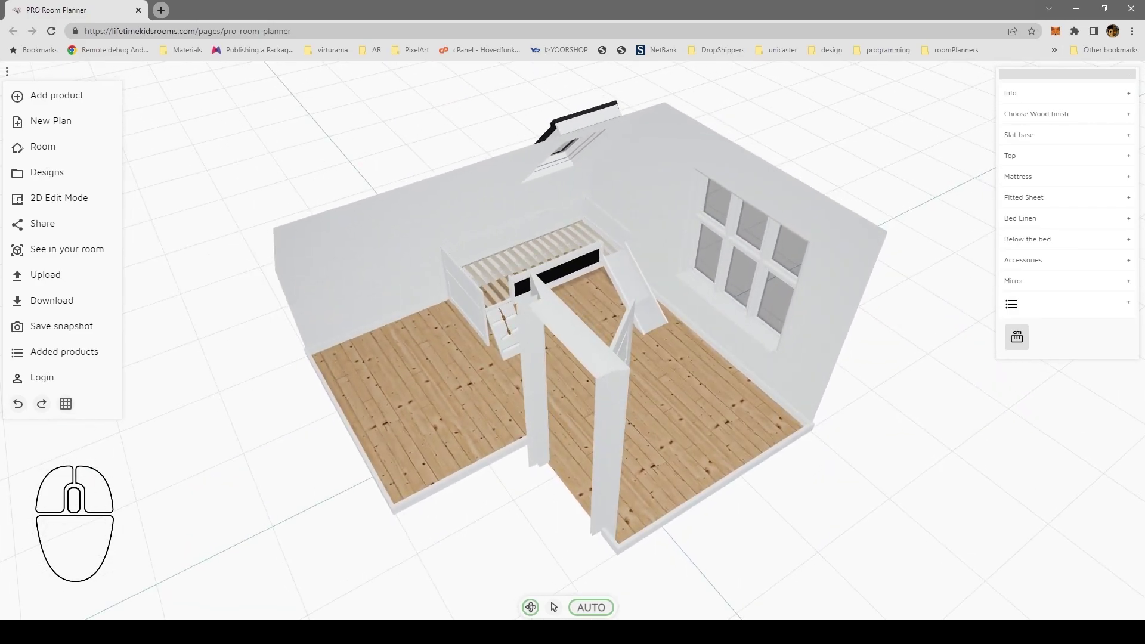
pyautogui.scroll(8, 745, 337)
pyautogui.moveTo(746, 337); pyautogui.dragTo(557, 414)
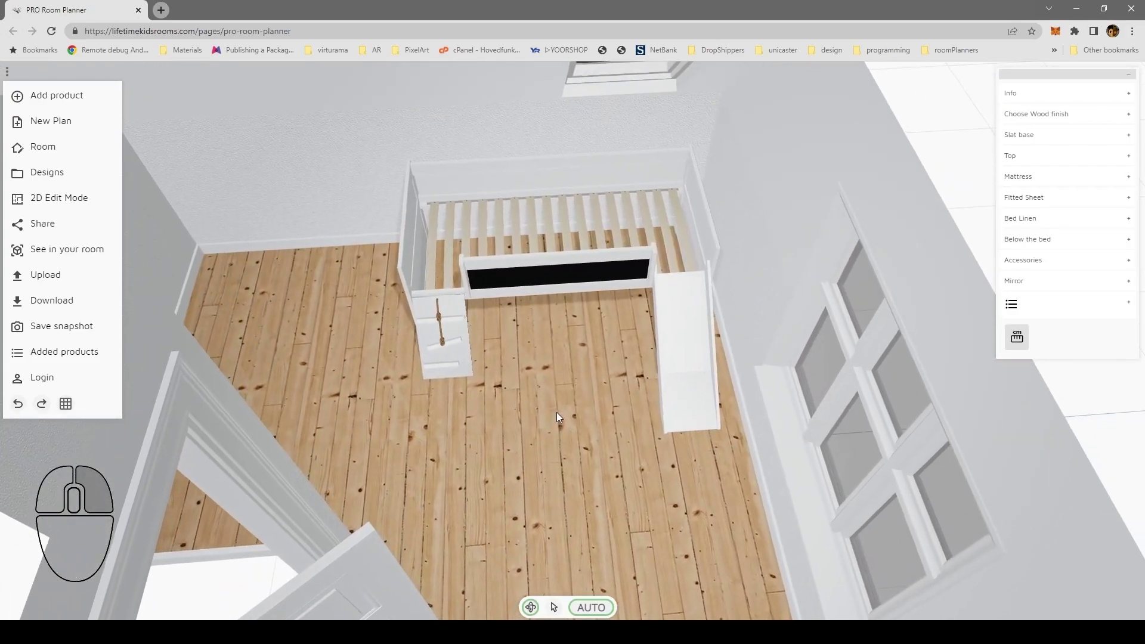
pyautogui.click(1098, 113)
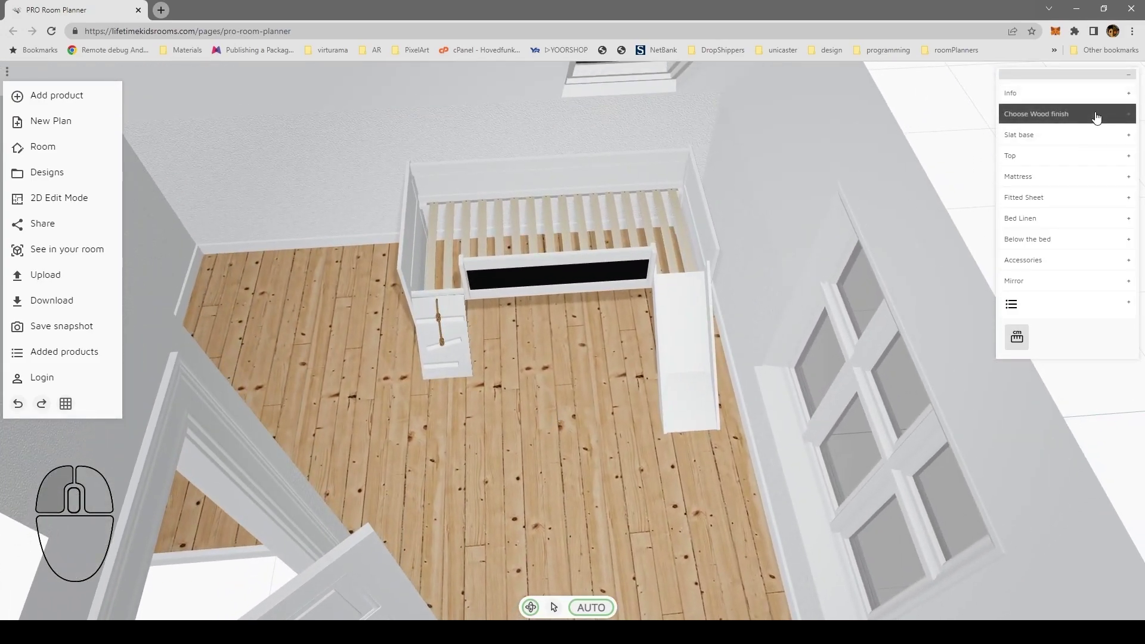
pyautogui.click(1045, 139)
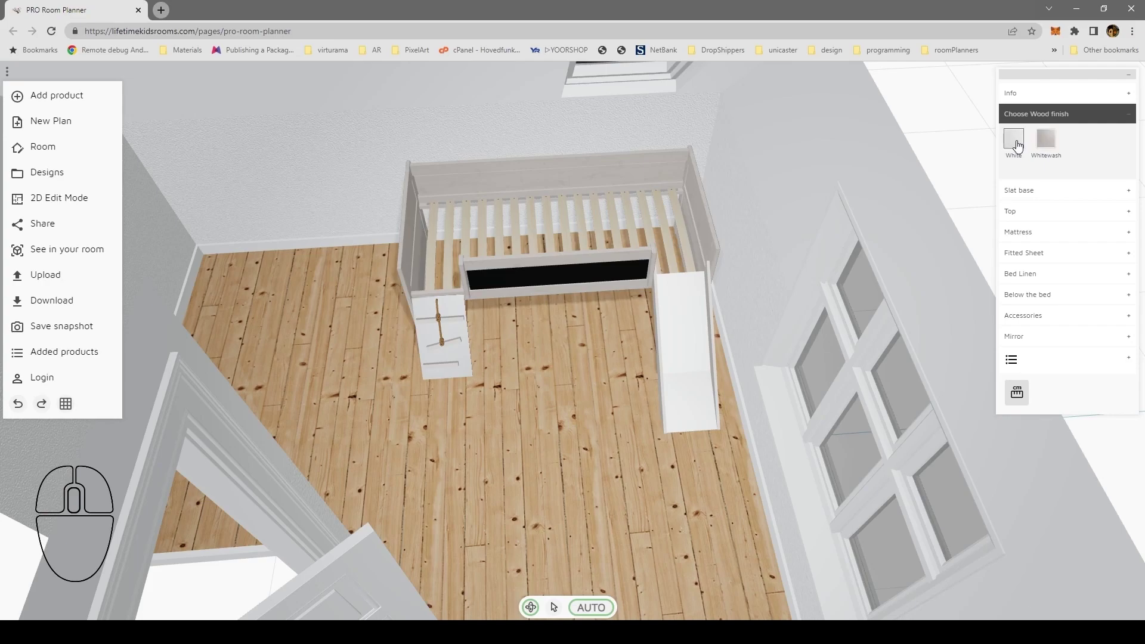
pyautogui.click(1023, 189)
pyautogui.click(1027, 178)
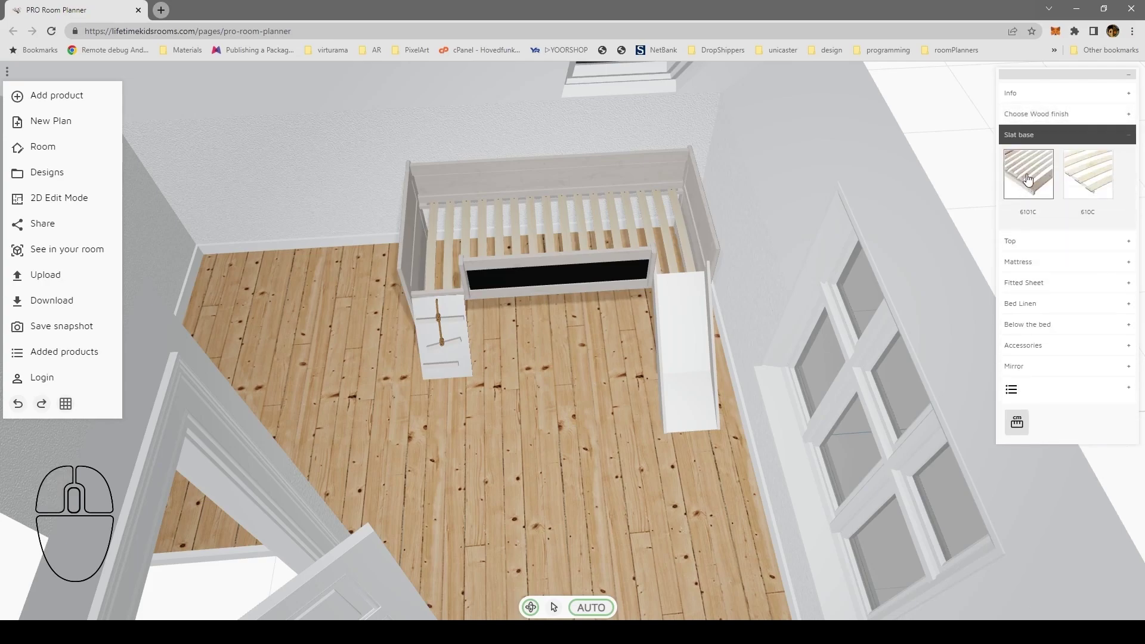
# Step: Add a mattress to the cabin bed
pyautogui.click(1040, 241)
pyautogui.click(1040, 155)
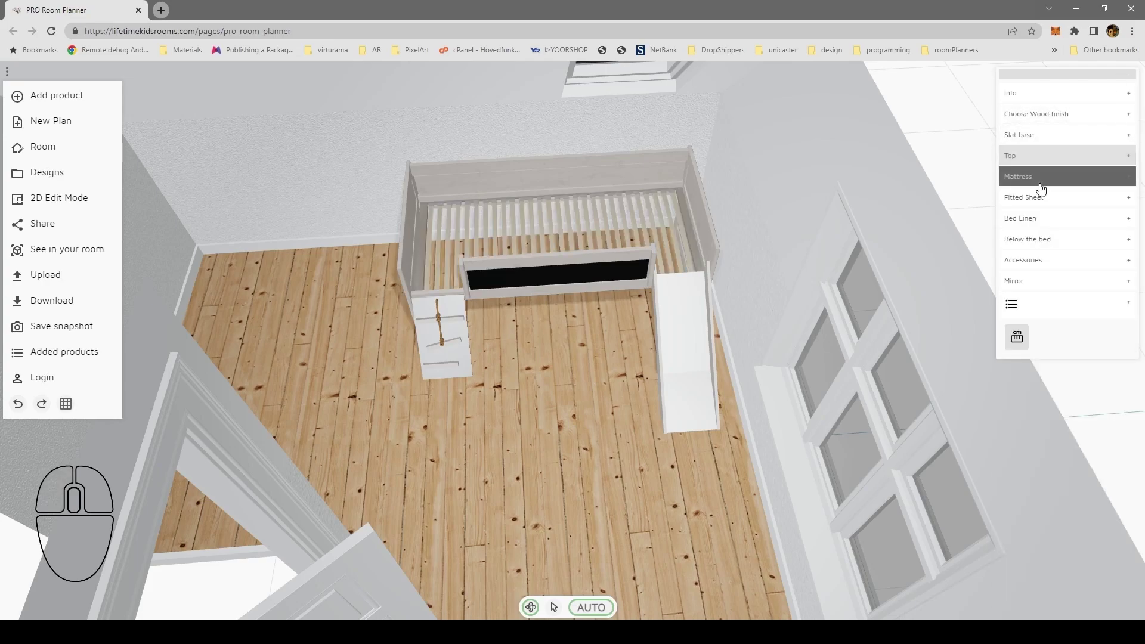
pyautogui.click(1042, 179)
pyautogui.click(1034, 224)
pyautogui.click(1042, 176)
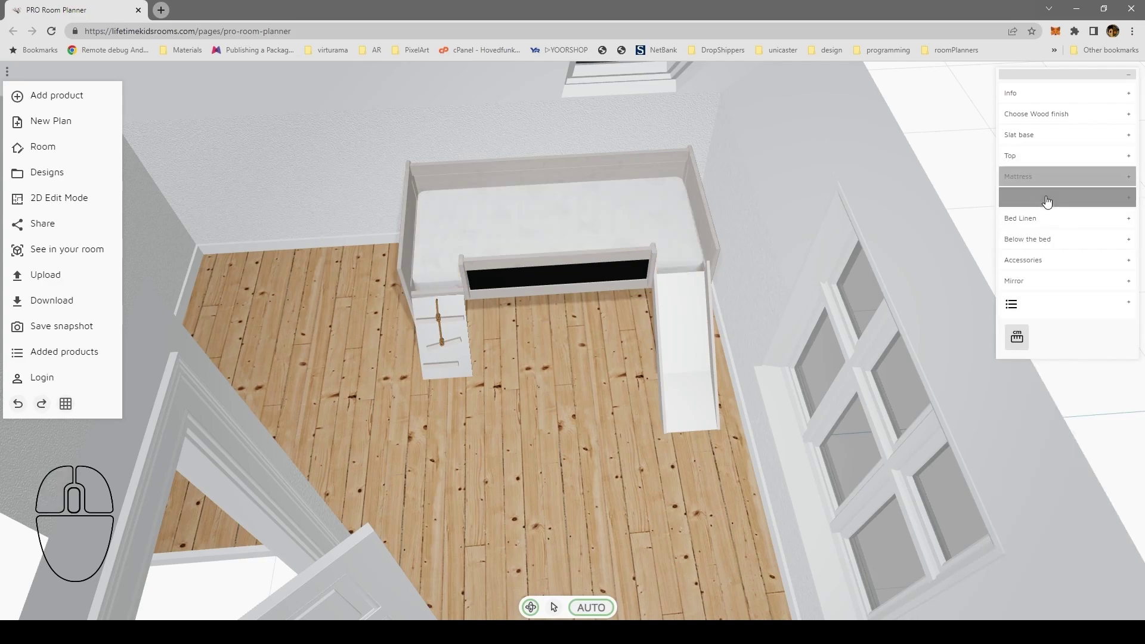
# Step: Dress the cabin bed with an ochre yellow fitted sheet and the dark blue Space Dream bed linen
pyautogui.click(1045, 197)
pyautogui.click(1073, 240)
pyautogui.click(1042, 560)
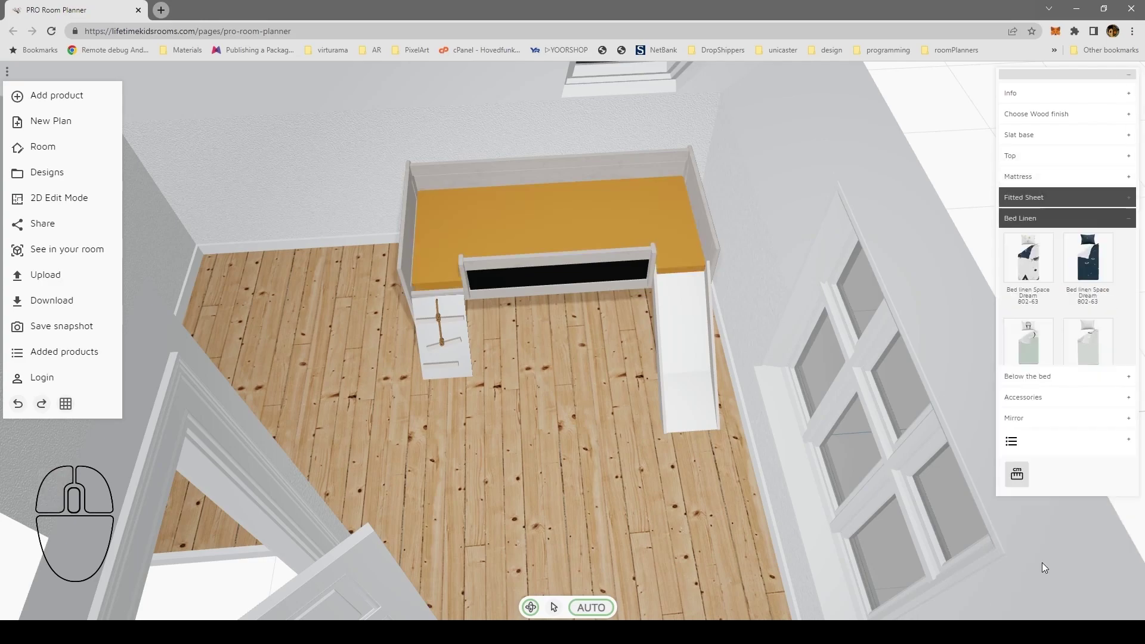
pyautogui.click(1085, 258)
pyautogui.click(1057, 221)
# Step: Attach the 163-01W storage box to the outside of the cabin bed's end panel on the ladder side
pyautogui.click(1059, 263)
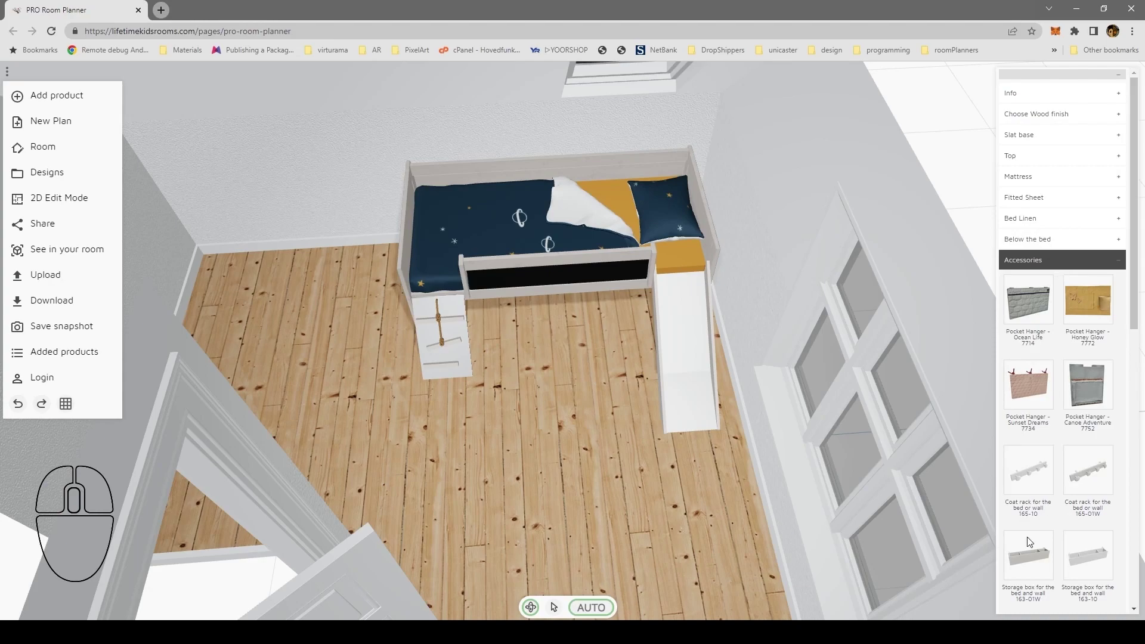
pyautogui.click(1026, 558)
pyautogui.click(402, 209)
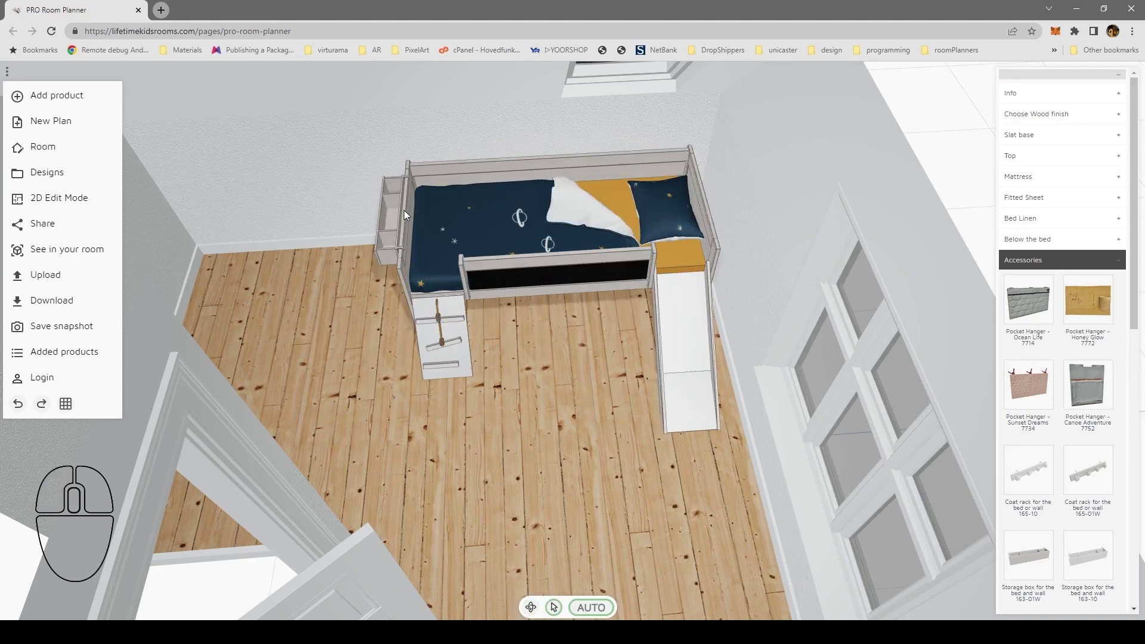
pyautogui.click(1087, 263)
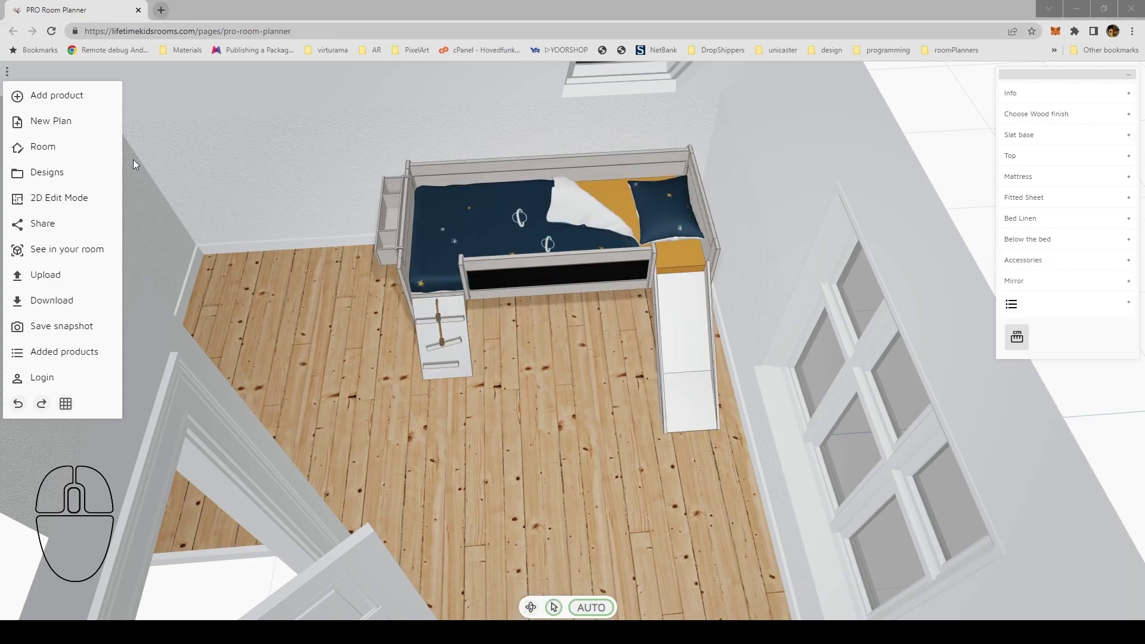
# Step: Add the ERGO electric adjustable desk with right flip part (332) and place it against the wall in the corner beyond the bed's ladder end
pyautogui.click(34, 96)
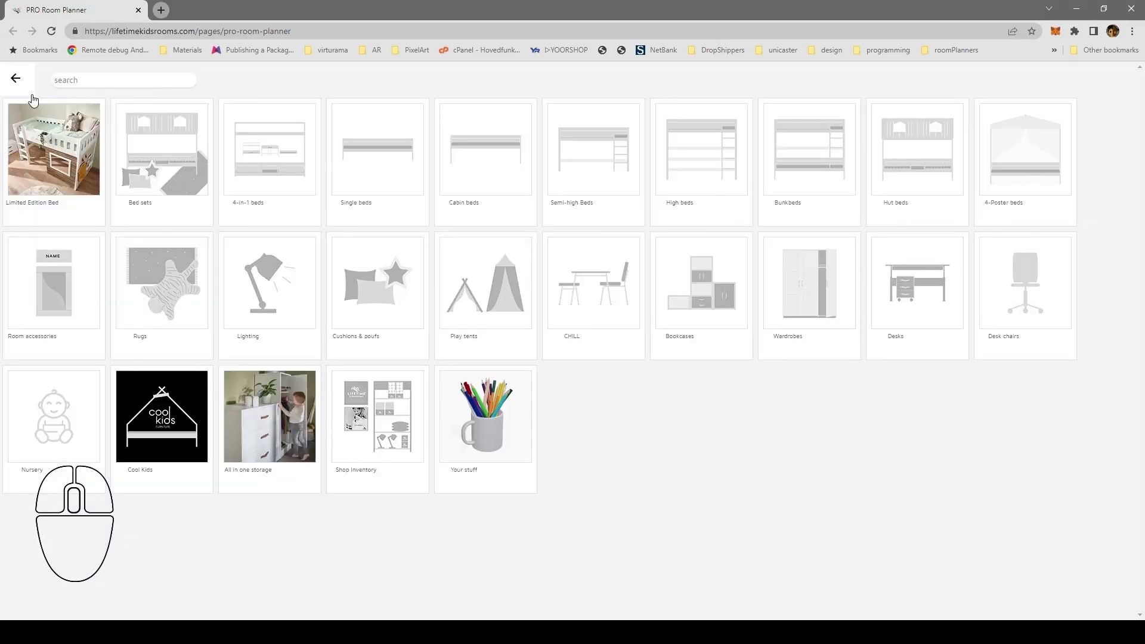
pyautogui.click(899, 281)
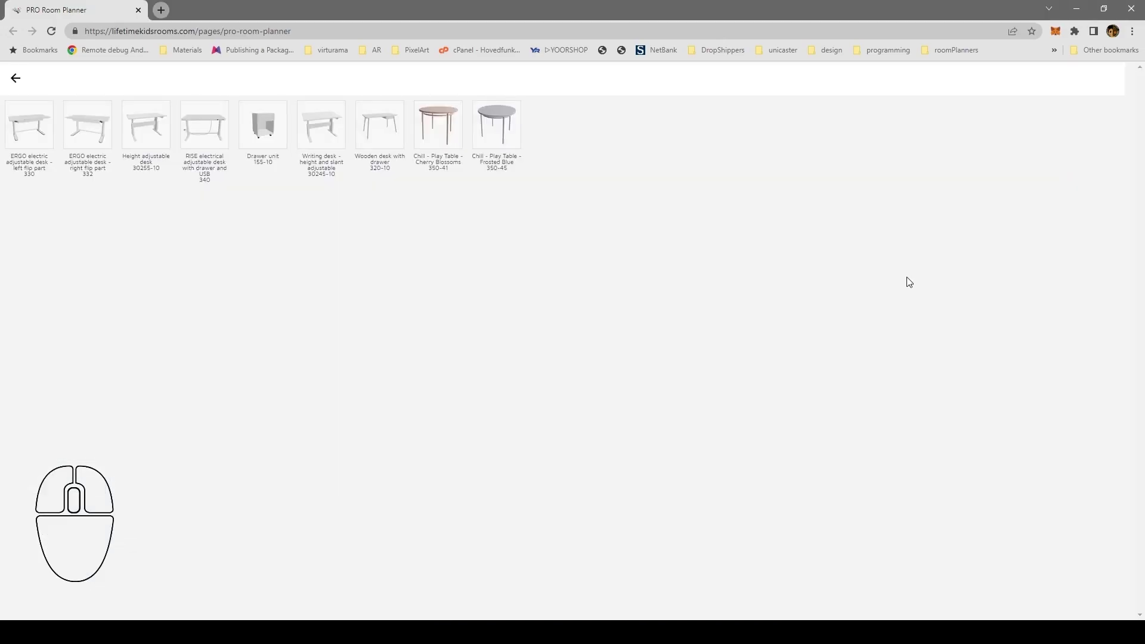
pyautogui.click(82, 132)
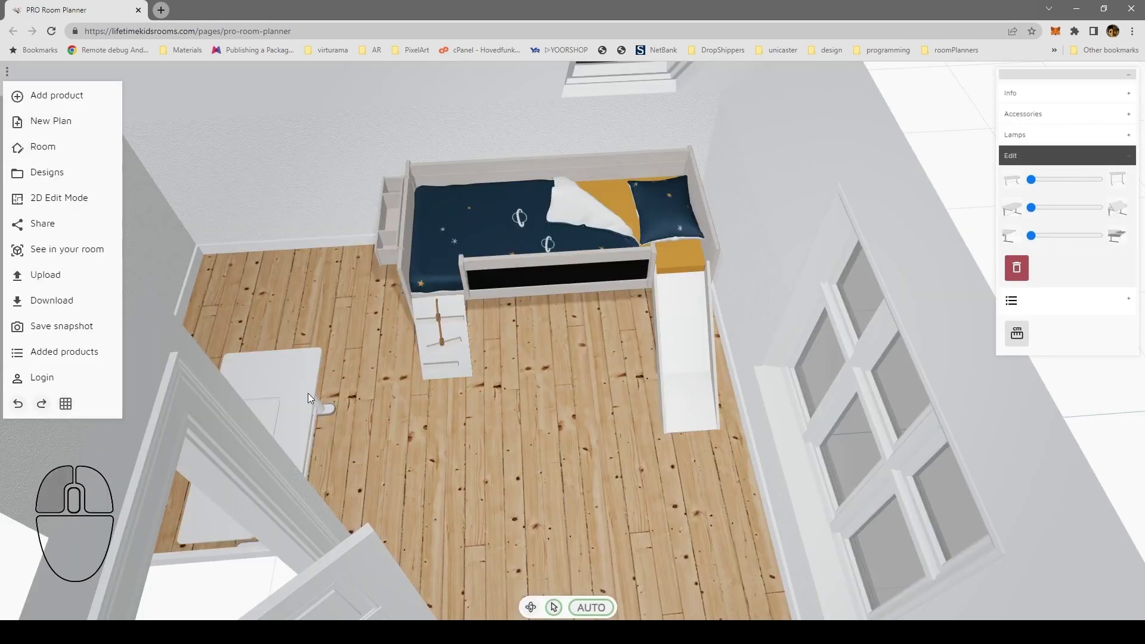
pyautogui.moveTo(309, 409); pyautogui.dragTo(324, 308)
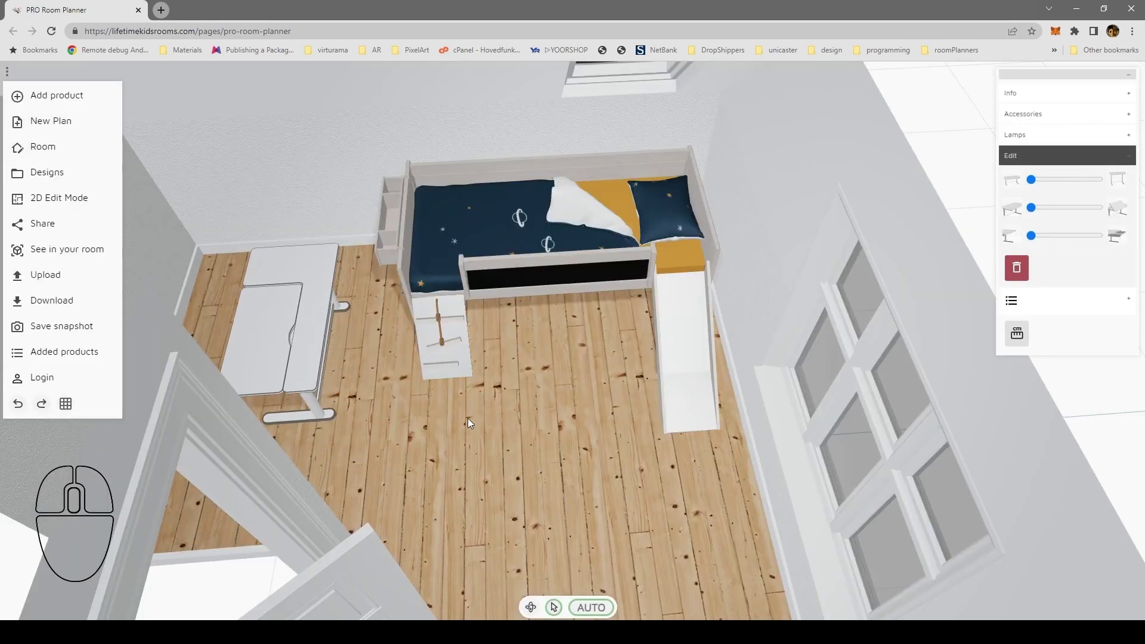
pyautogui.moveTo(516, 430); pyautogui.dragTo(402, 357)
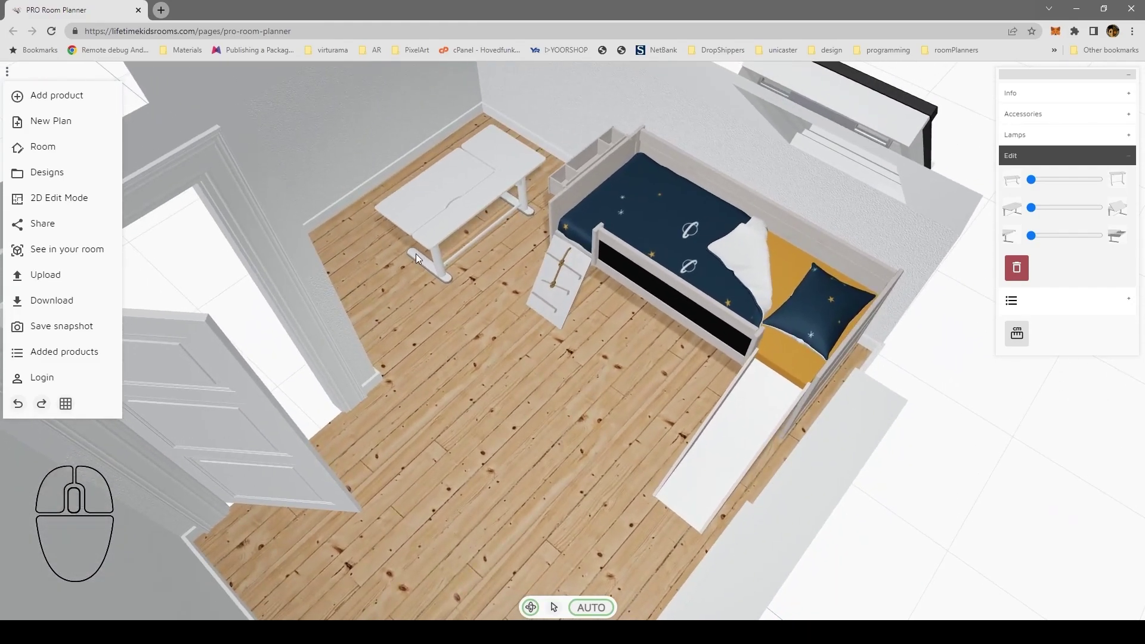
pyautogui.moveTo(435, 231); pyautogui.dragTo(390, 184)
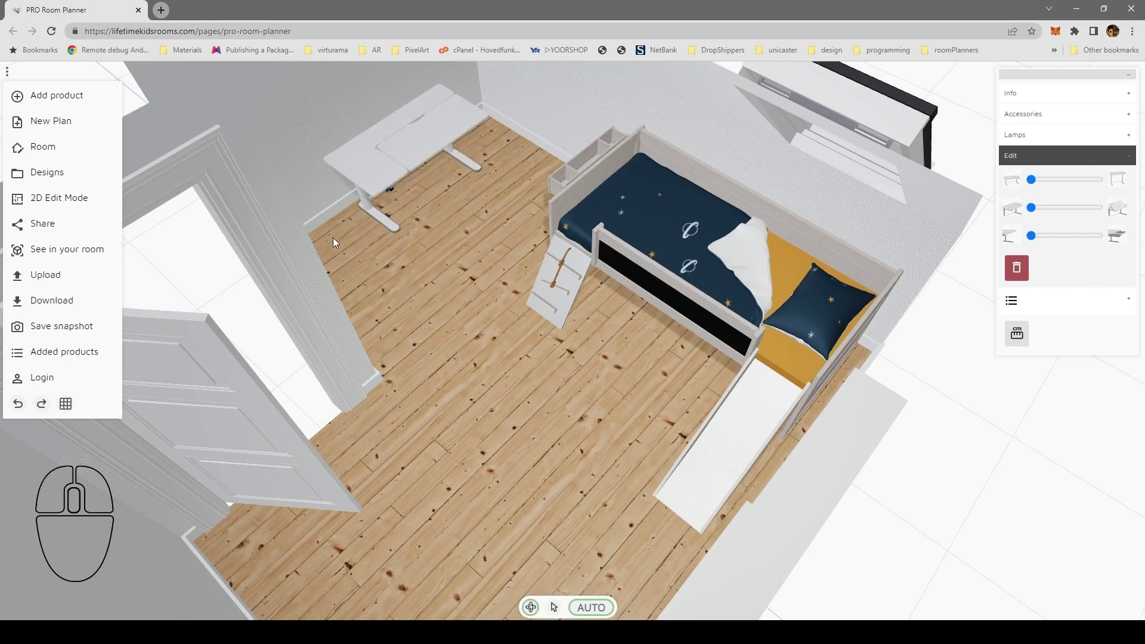
# Step: Add the ERGO desk chair 70977 and position it at the front of the desk
pyautogui.click(84, 94)
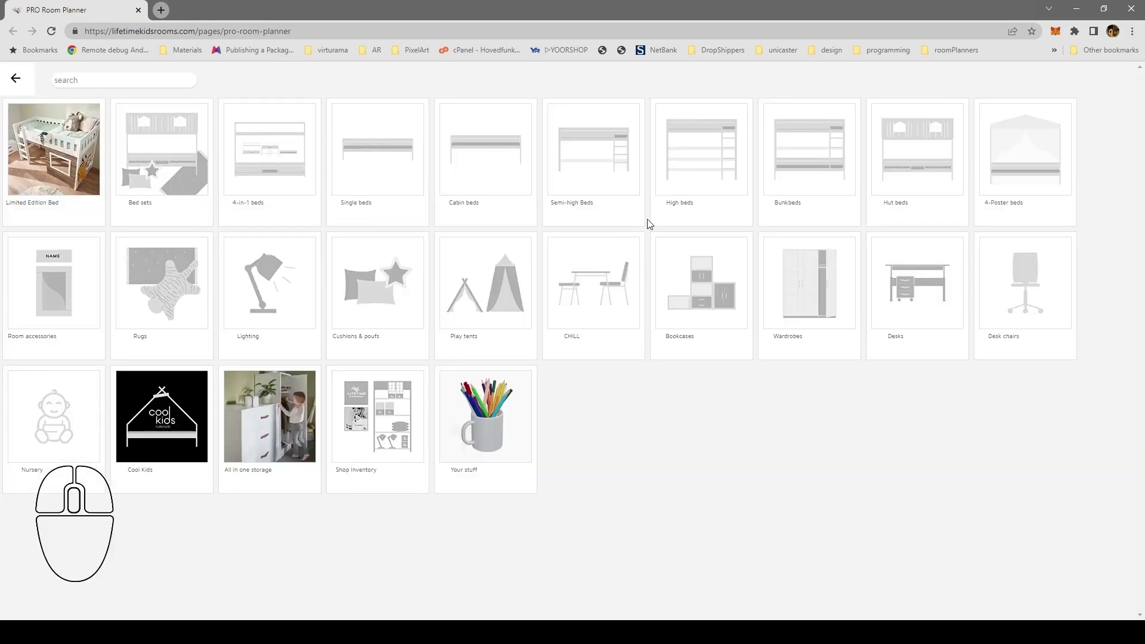
pyautogui.click(1029, 299)
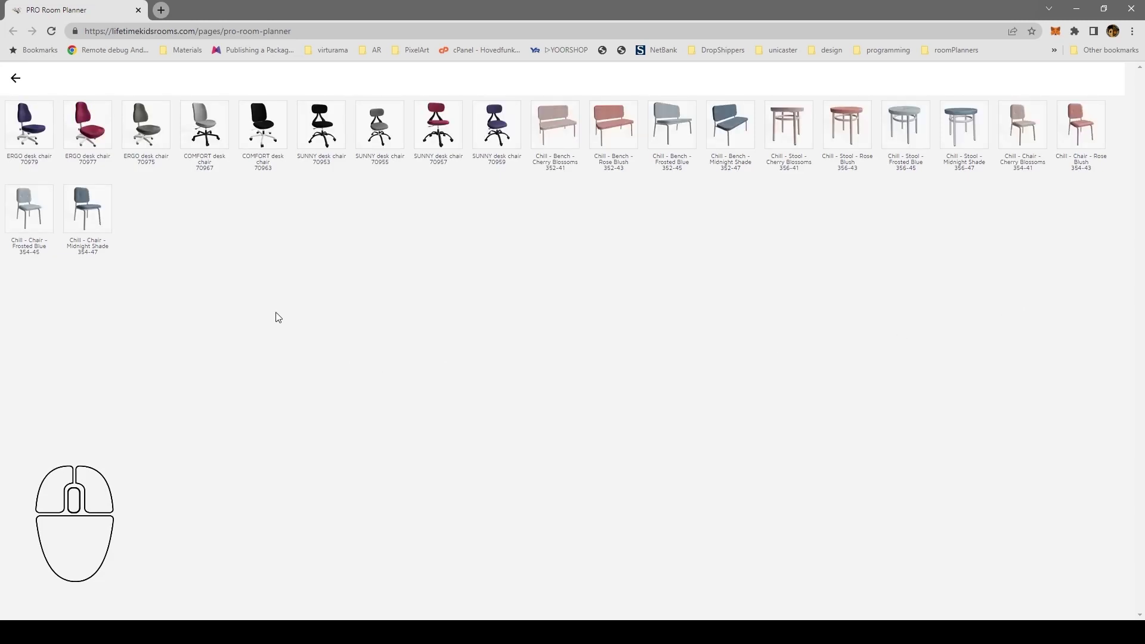
pyautogui.click(99, 131)
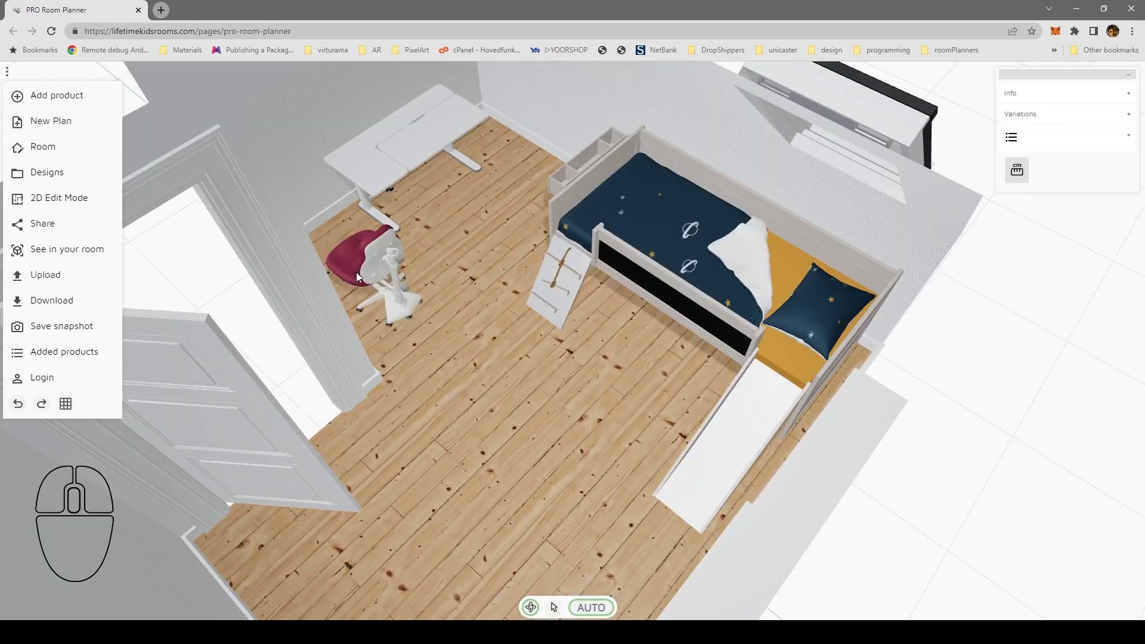
pyautogui.moveTo(353, 275); pyautogui.dragTo(424, 198)
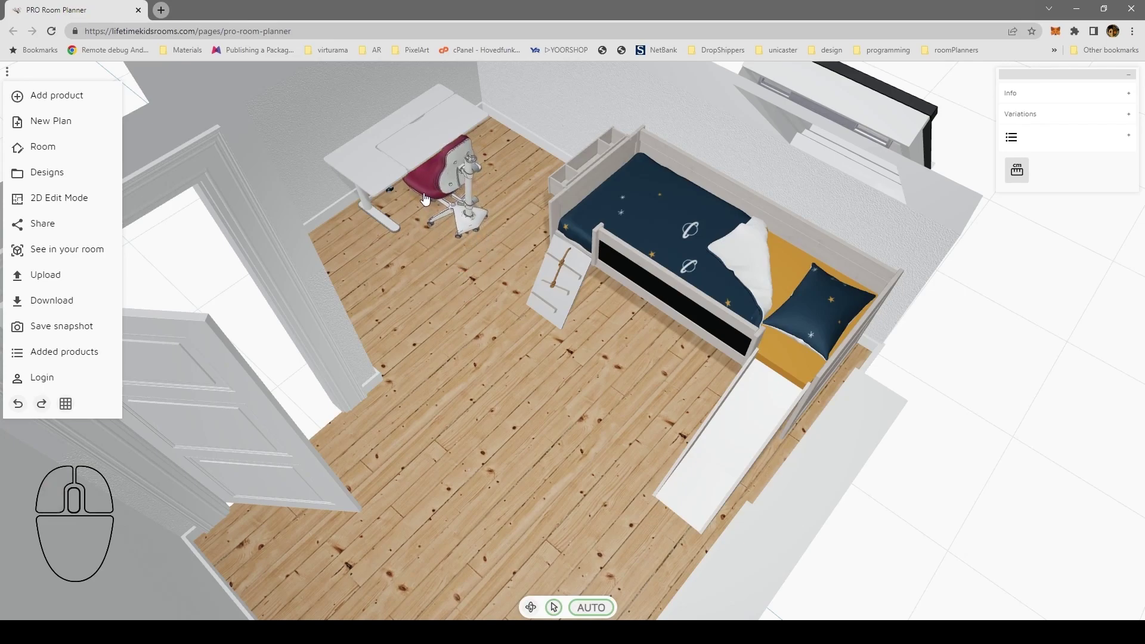
pyautogui.click(517, 372)
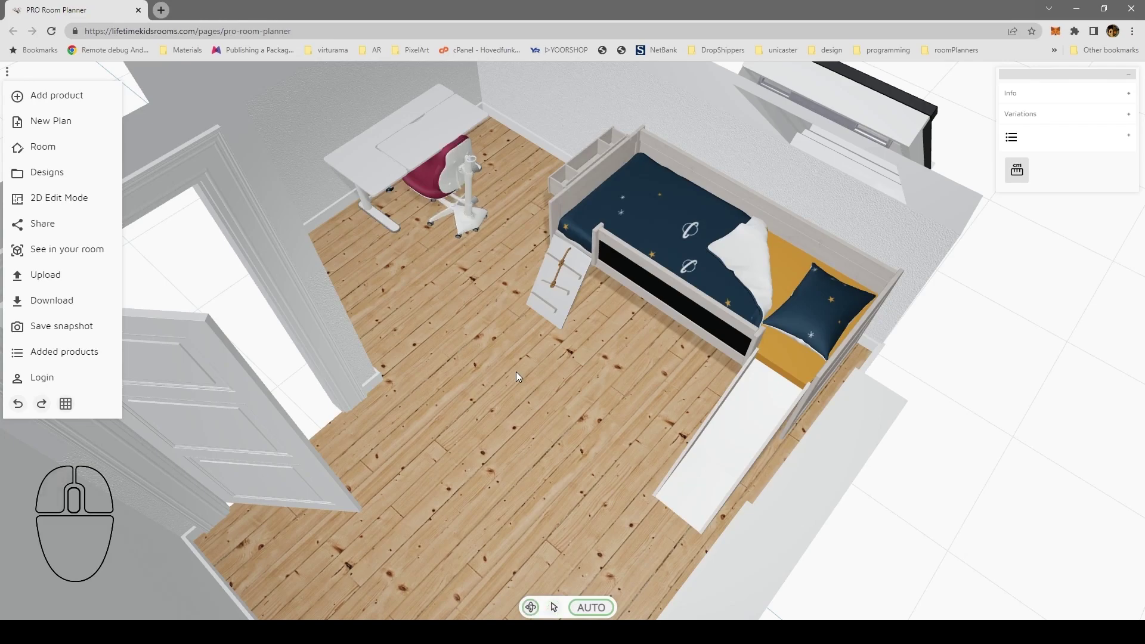
# Step: Try the mint green table lamp from the desk's lamp options and remove it from the desk
pyautogui.click(420, 146)
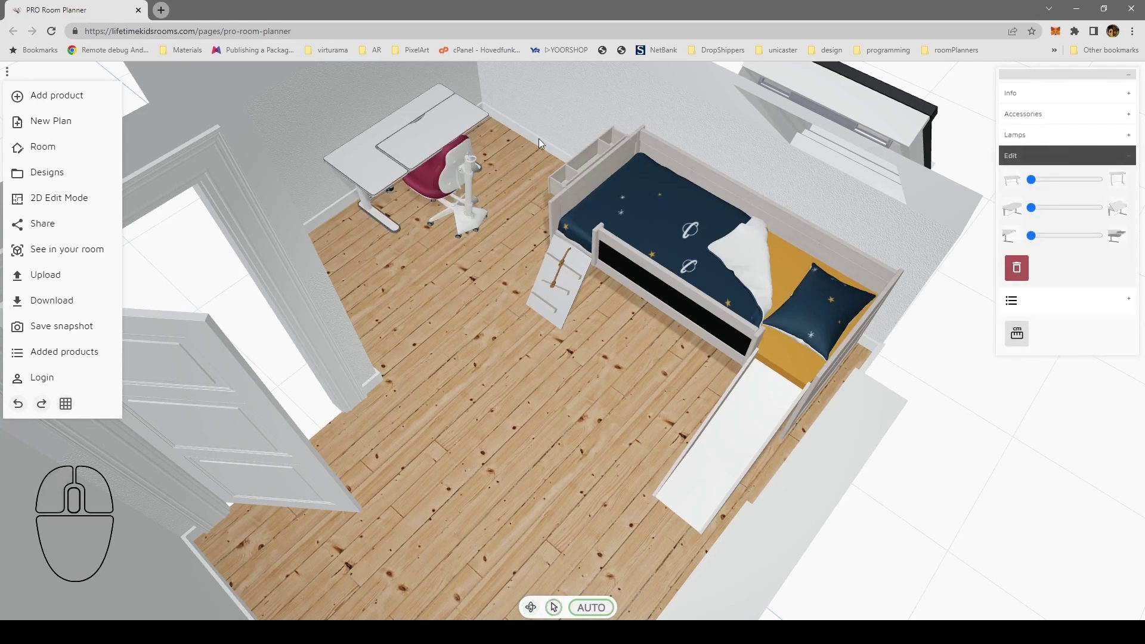
pyautogui.click(1037, 136)
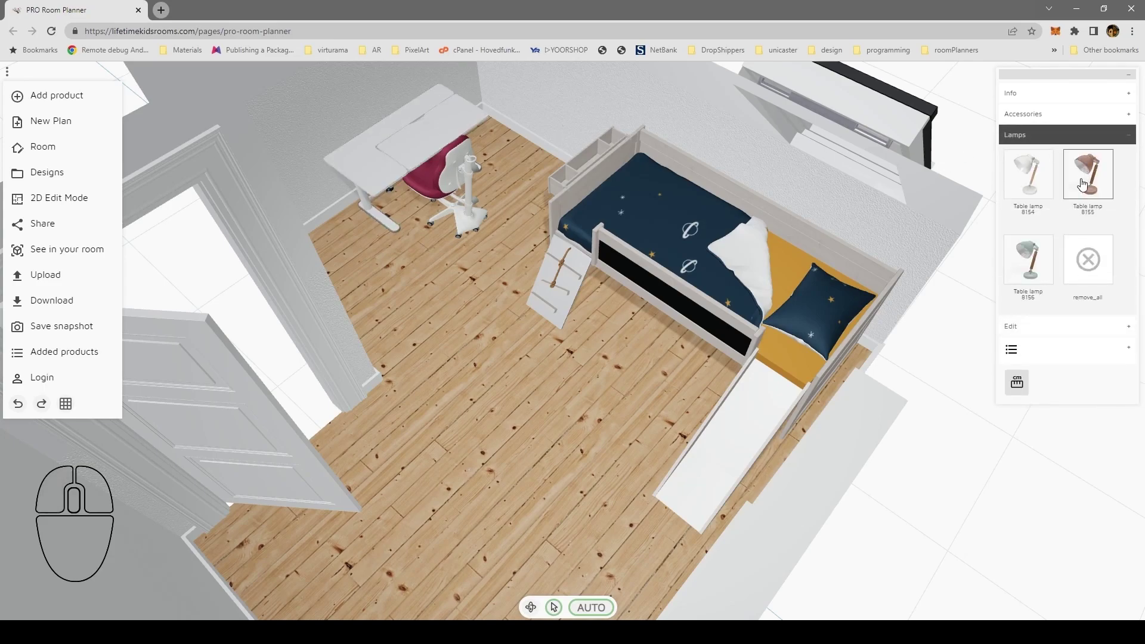
pyautogui.click(1038, 261)
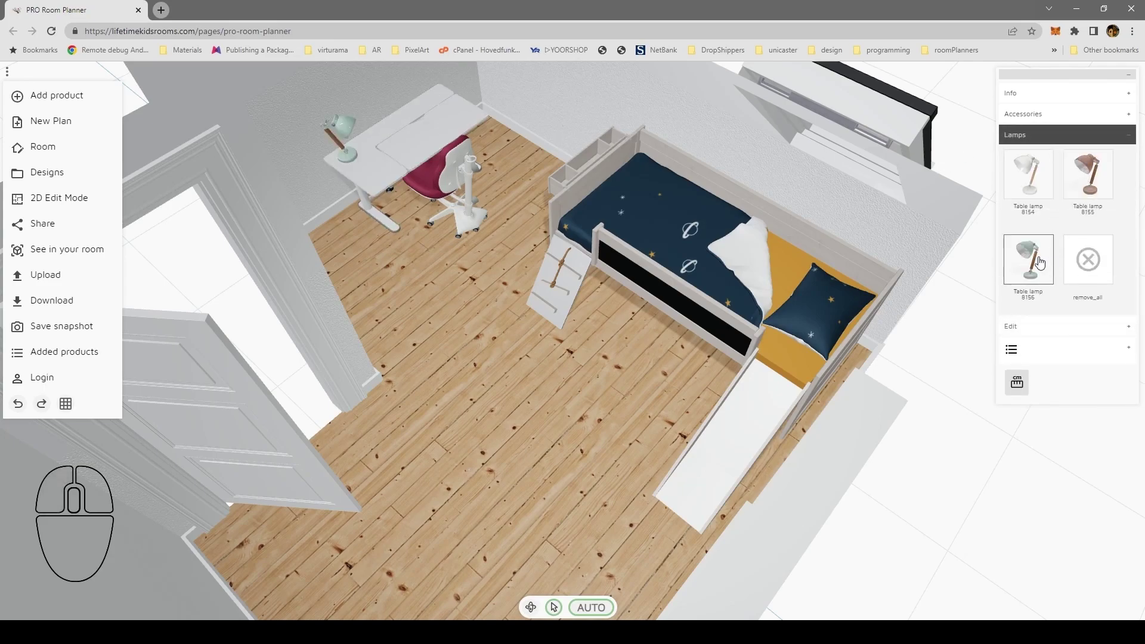
pyautogui.click(354, 159)
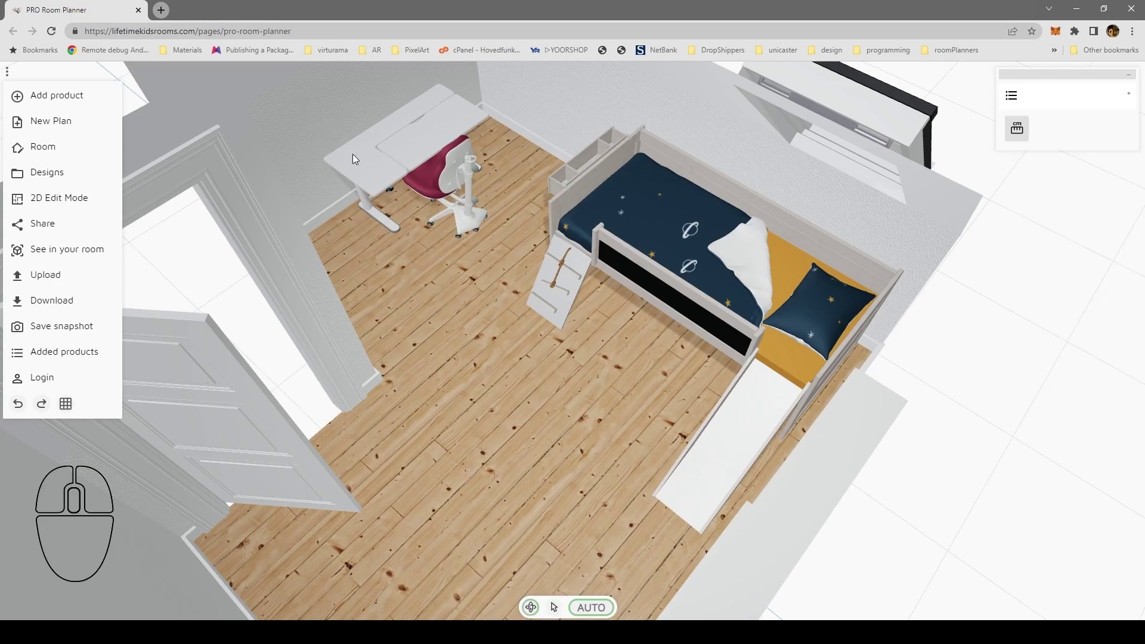
# Step: Add a yellow table lamp from the lighting range and place it on the end of the desk nearest the door
pyautogui.click(72, 97)
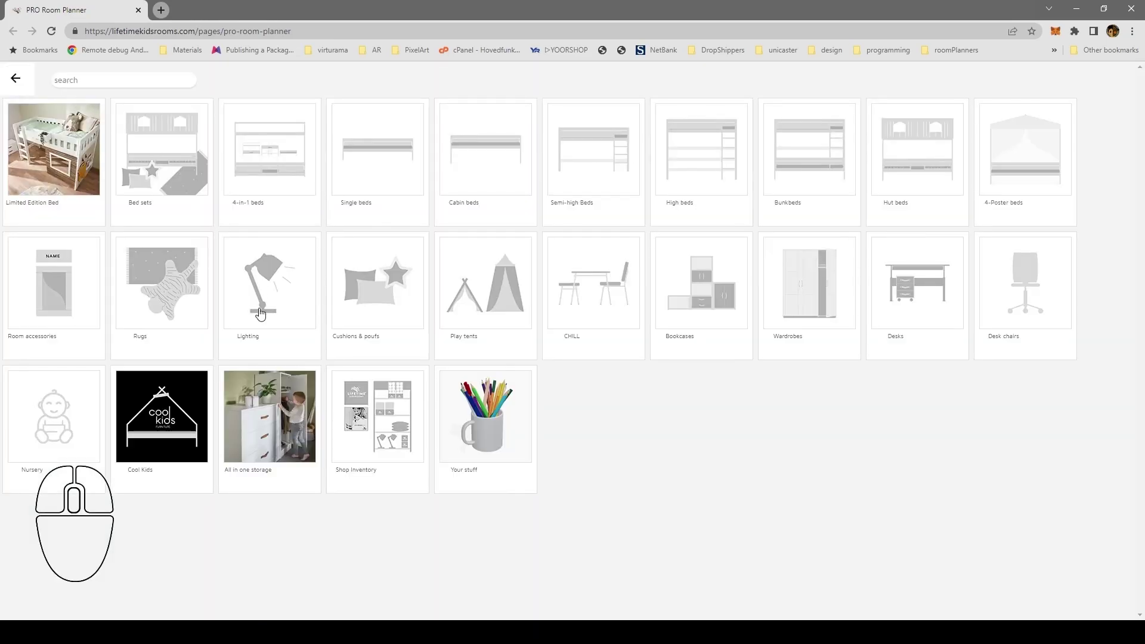
pyautogui.click(259, 310)
pyautogui.click(89, 206)
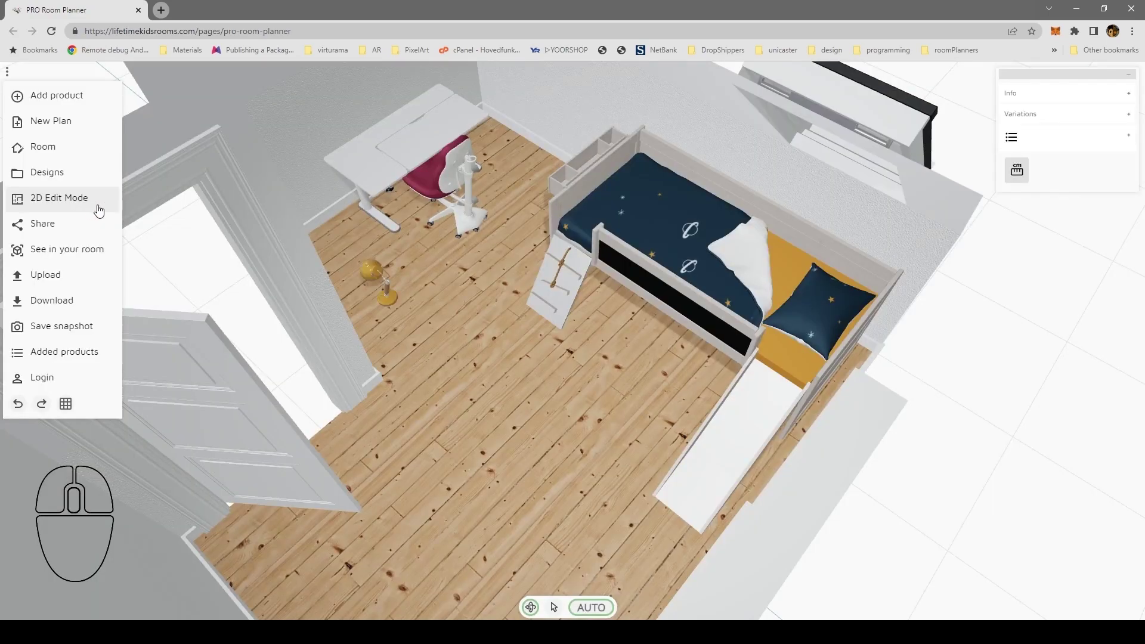
pyautogui.click(389, 302)
pyautogui.moveTo(388, 301); pyautogui.dragTo(360, 167)
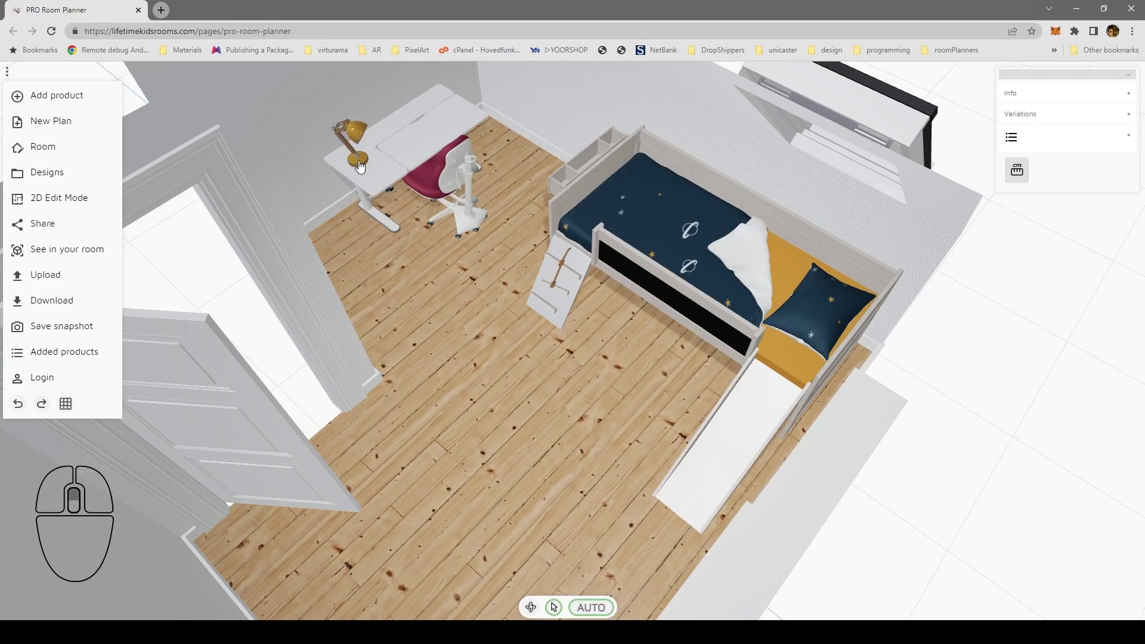
pyautogui.click(459, 349)
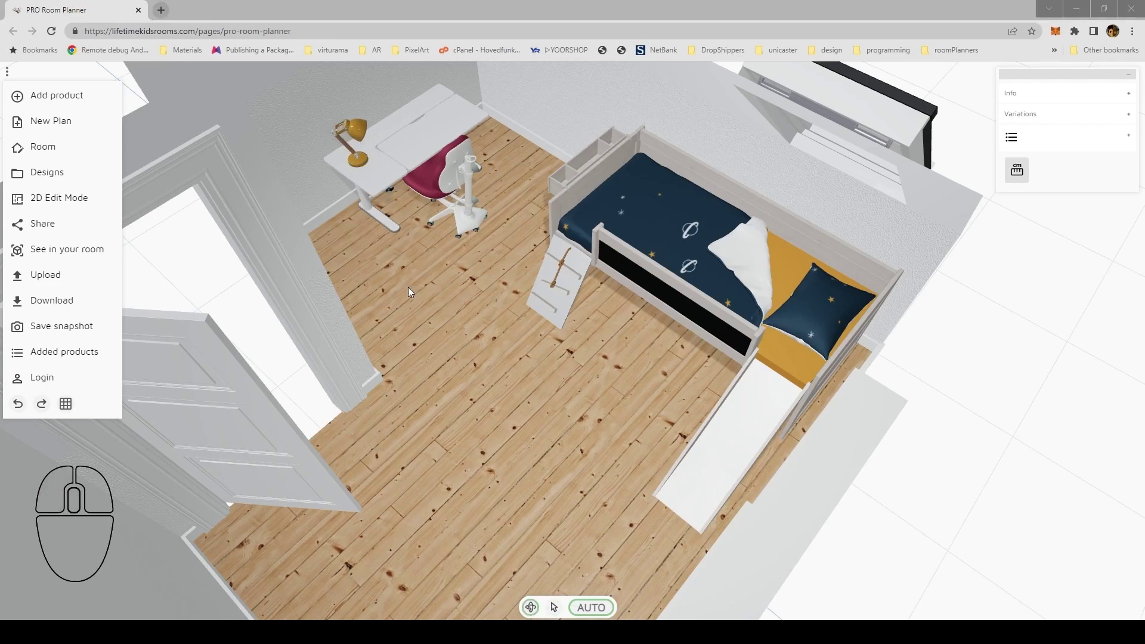
# Step: Add the Wild Life tiger rug and lay it on the open floor beside the bed's slide
pyautogui.click(57, 96)
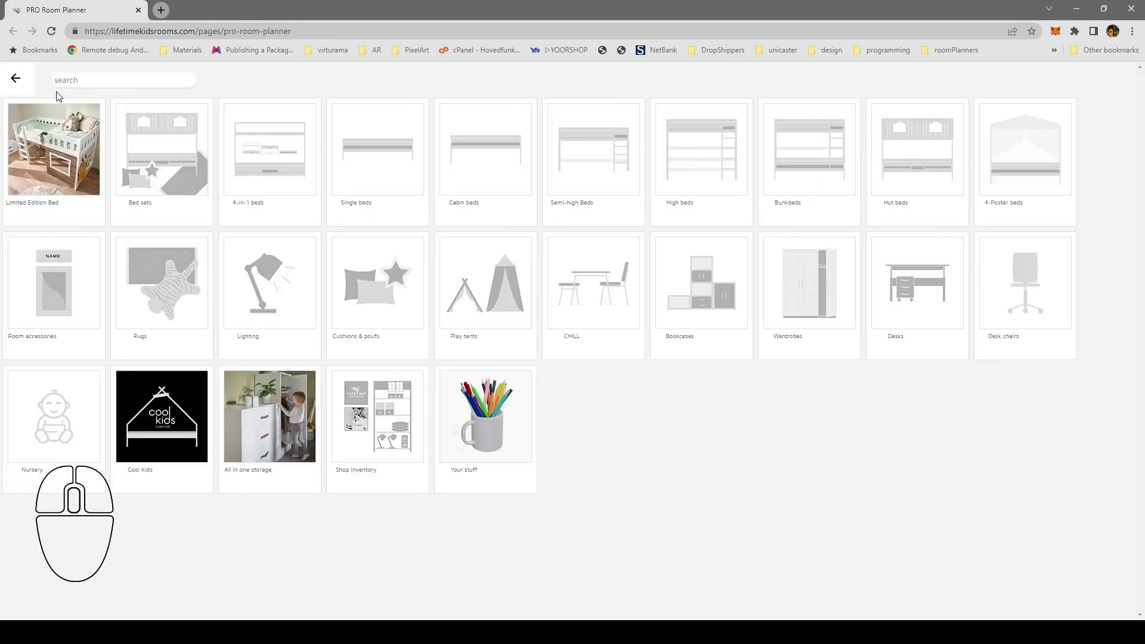
pyautogui.click(152, 262)
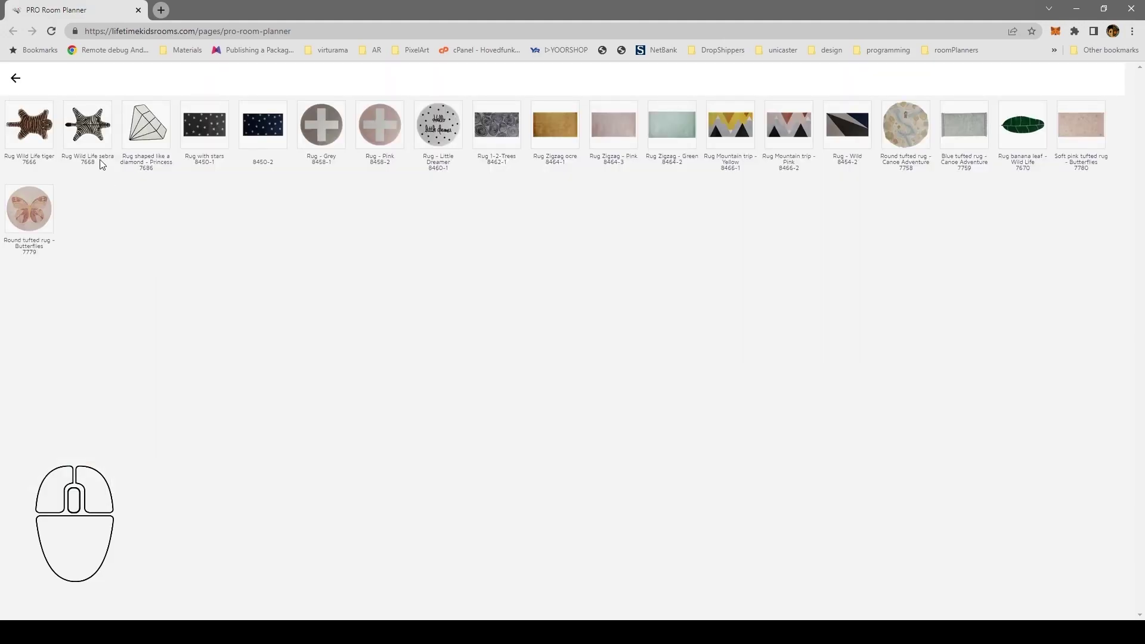
pyautogui.click(27, 122)
pyautogui.moveTo(384, 313); pyautogui.dragTo(562, 458)
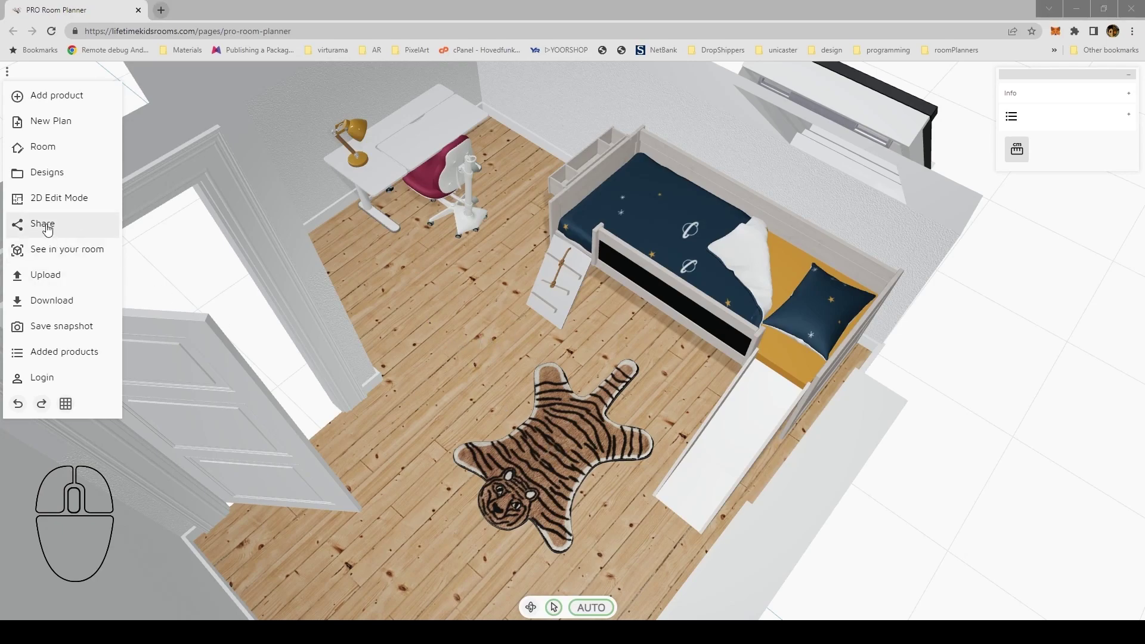
# Step: Copy the design's share link and open it in a new browser tab
pyautogui.click(27, 223)
pyautogui.click(572, 343)
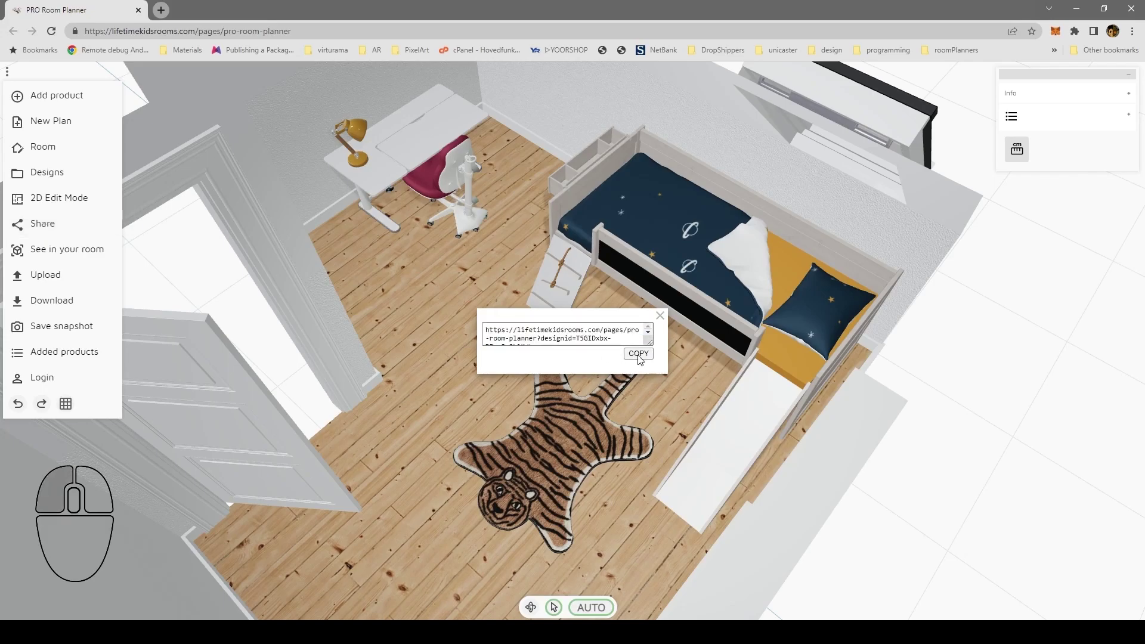
pyautogui.click(161, 10)
pyautogui.click(317, 30)
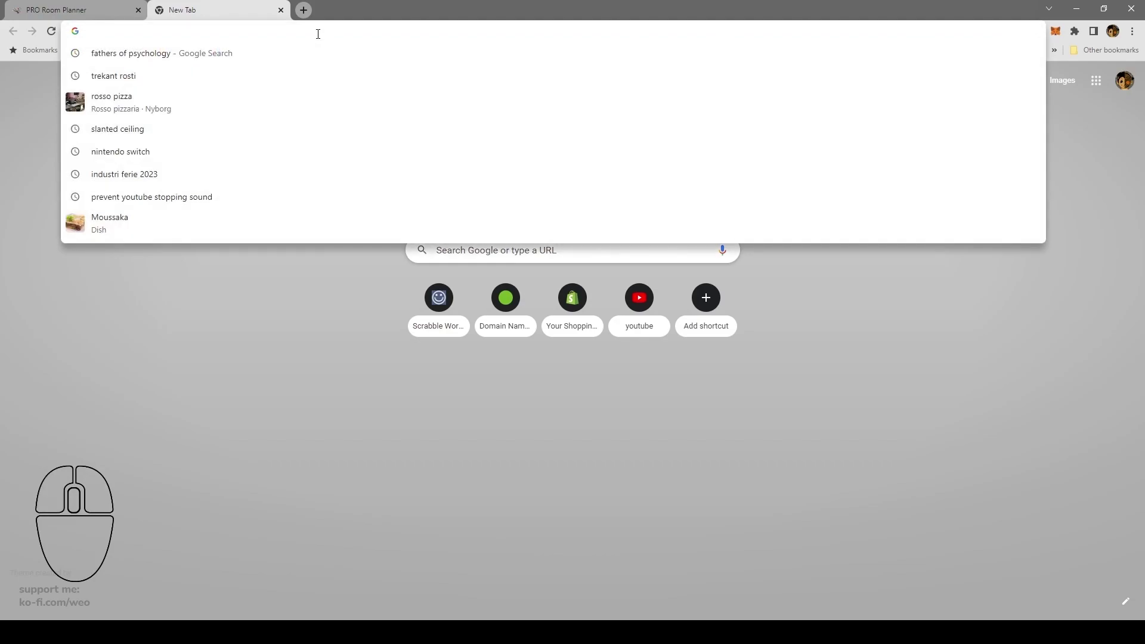
pyautogui.hotkey('ctrl', 'v')
pyautogui.press('Return')
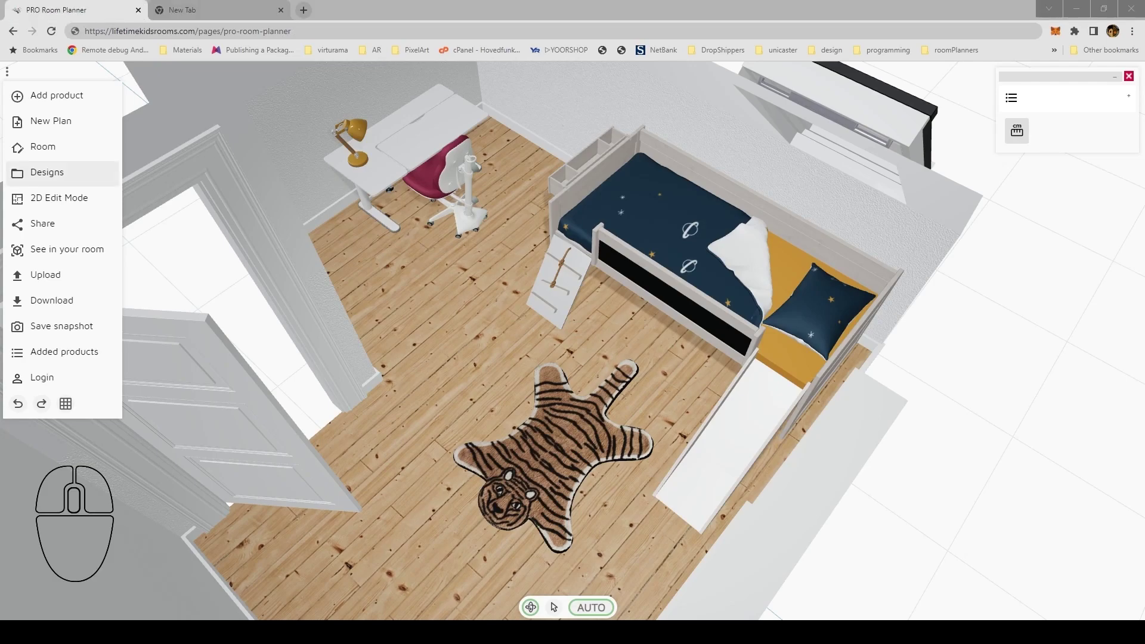
# Step: Open the saved designs and log in with the prefilled account details, choosing to stay logged in
pyautogui.click(63, 172)
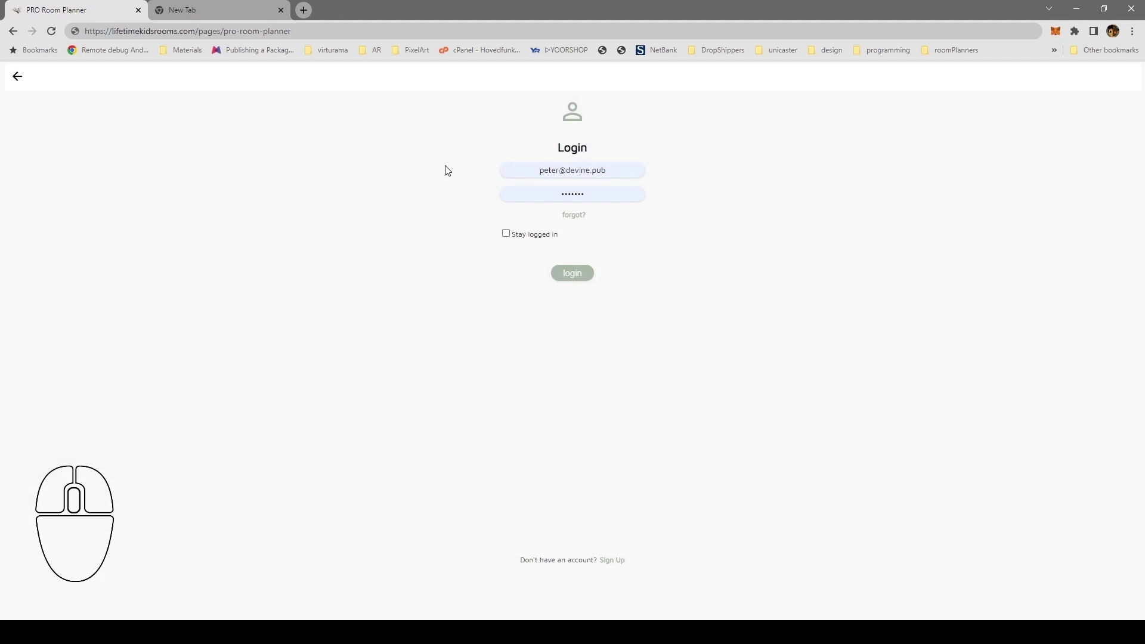
pyautogui.click(506, 237)
pyautogui.click(580, 281)
# Step: Save the design under the title Loft Room
pyautogui.click(609, 345)
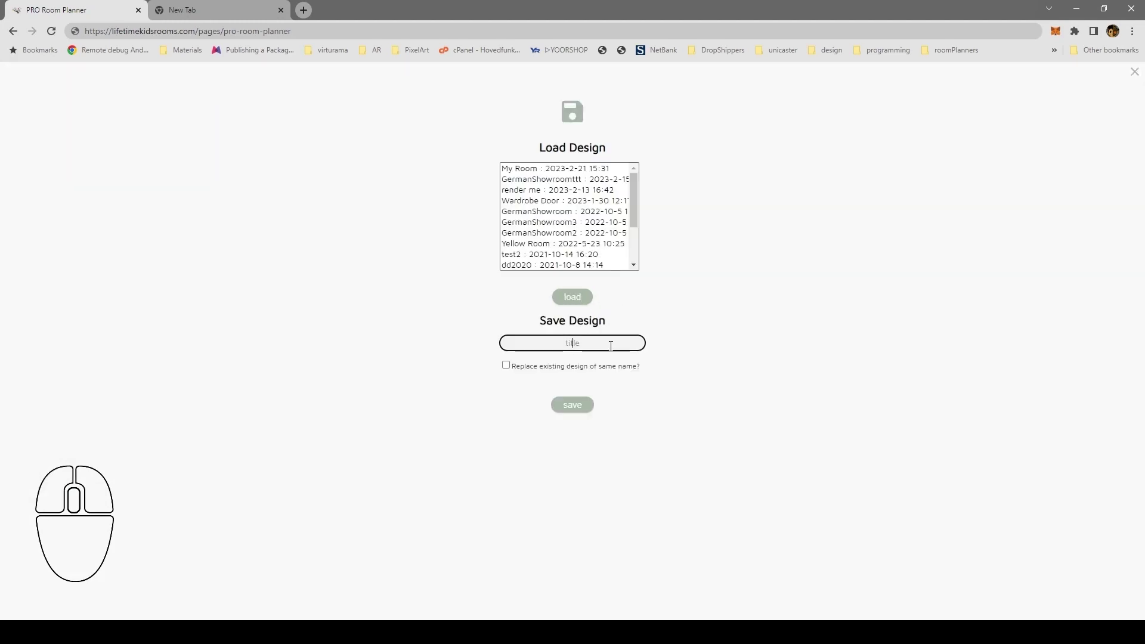
pyautogui.write('Loft Room')
pyautogui.click(572, 406)
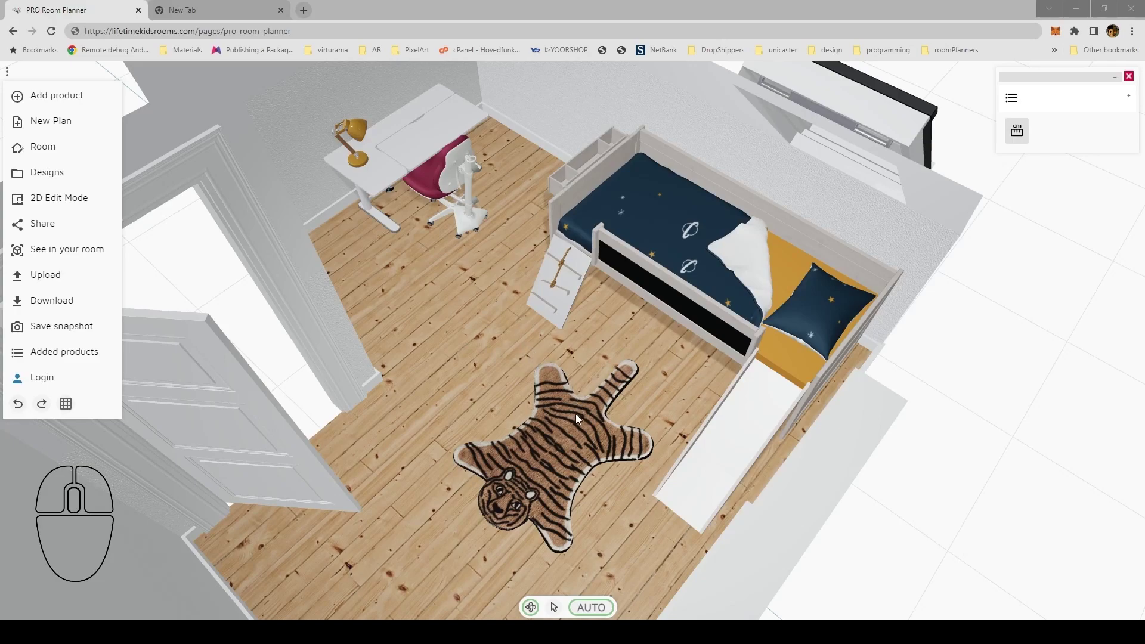
# Step: Delete the tiger rug from the room
pyautogui.click(560, 444)
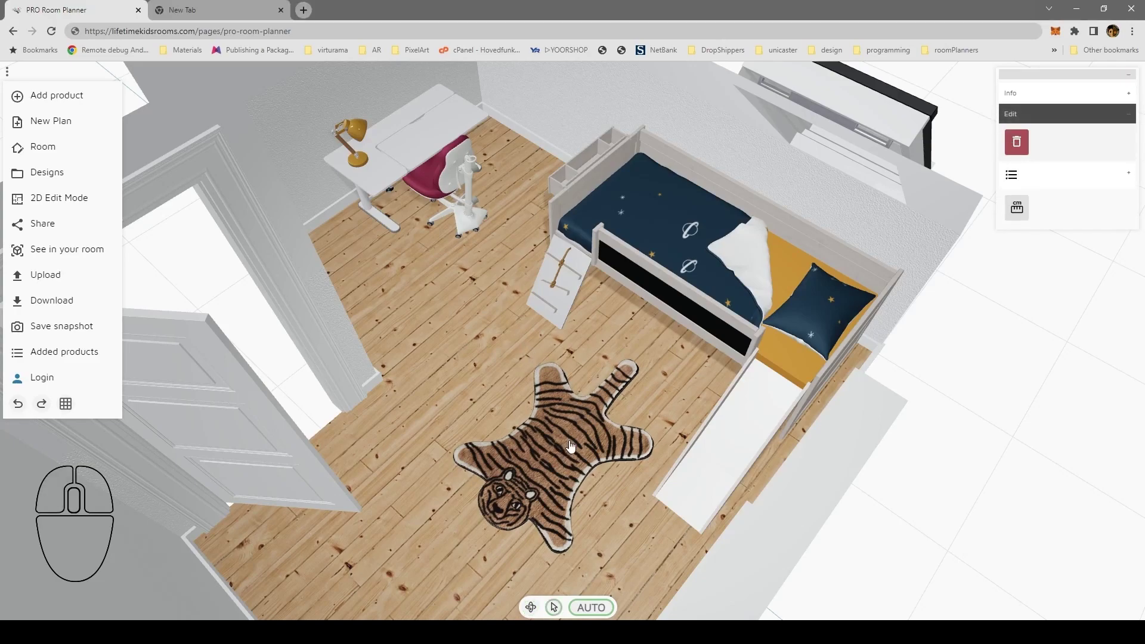
pyautogui.click(1017, 143)
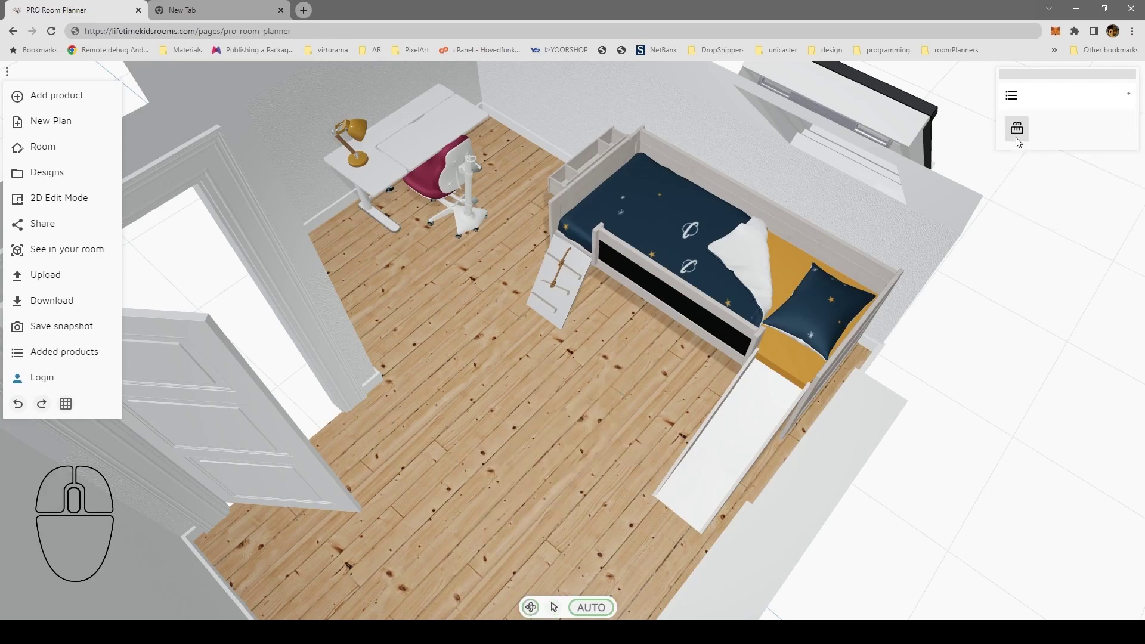
# Step: Undo and redo the tiger rug's deletion twice
pyautogui.click(18, 404)
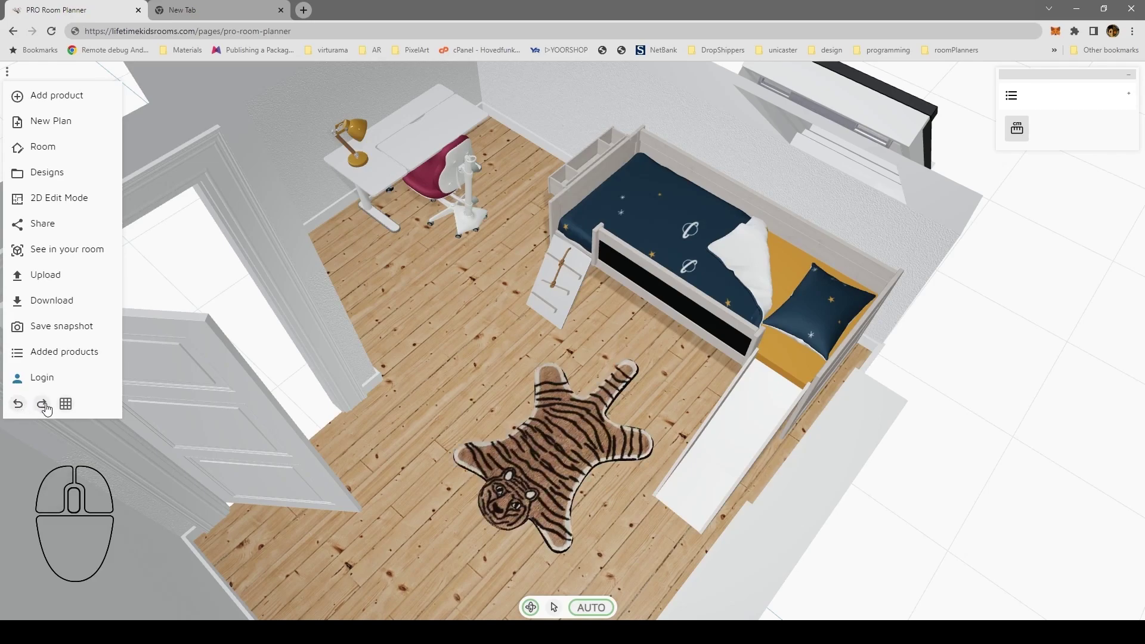
pyautogui.click(43, 405)
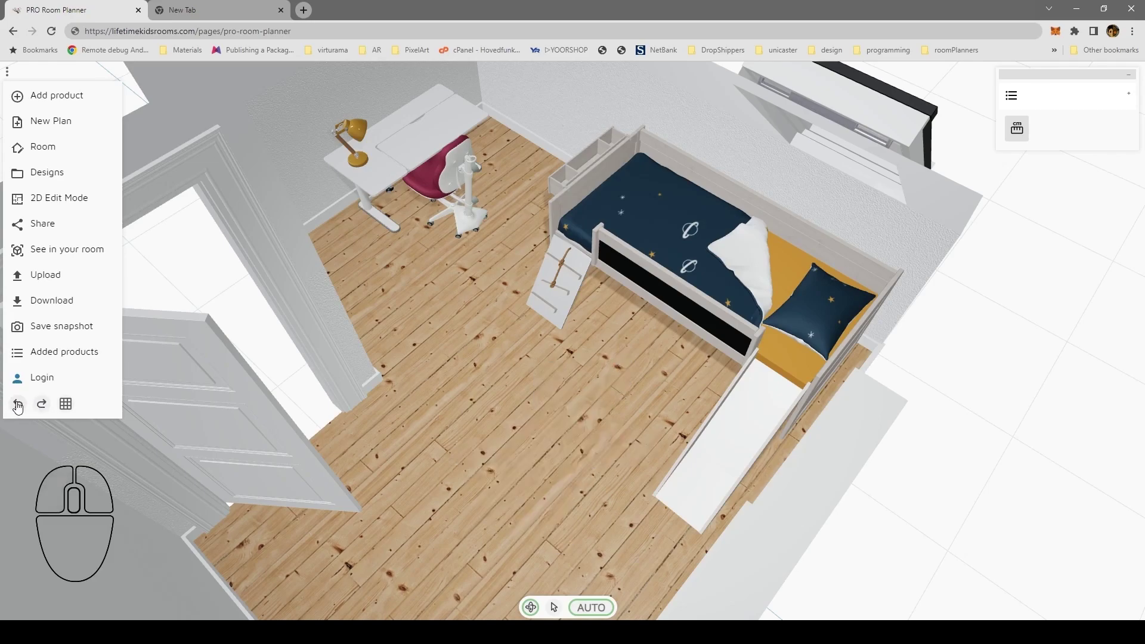
pyautogui.click(18, 404)
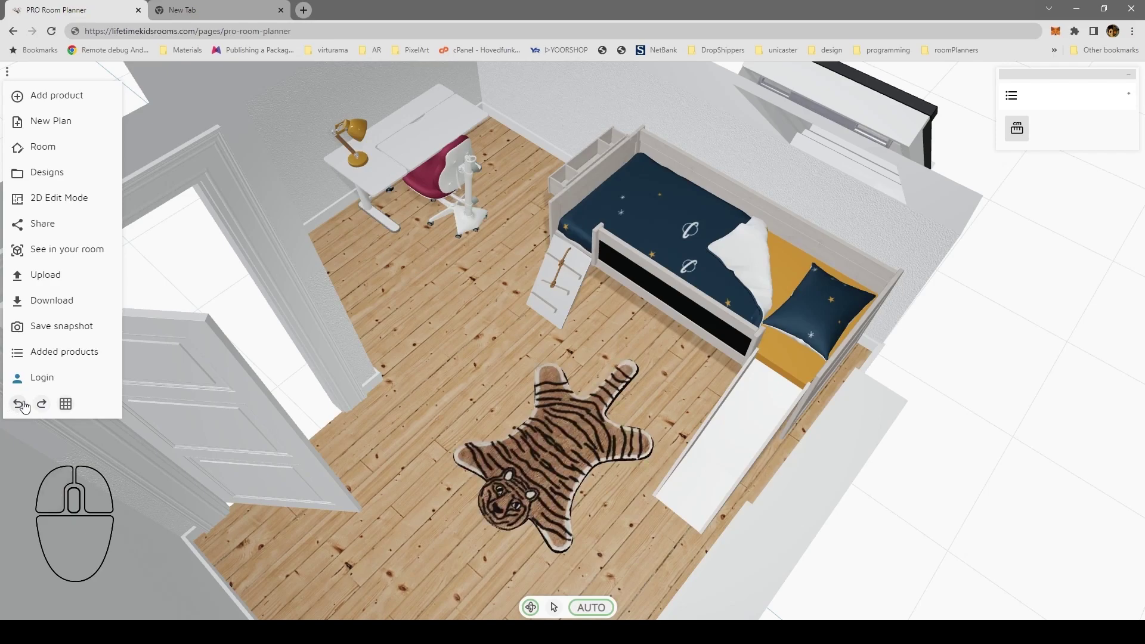
pyautogui.click(42, 405)
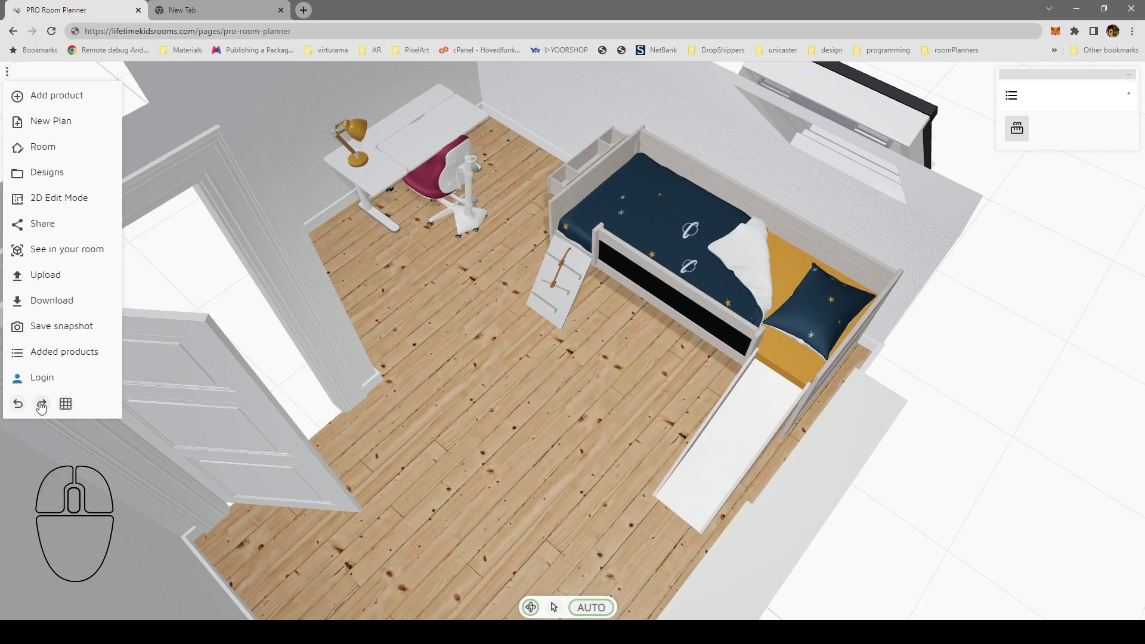